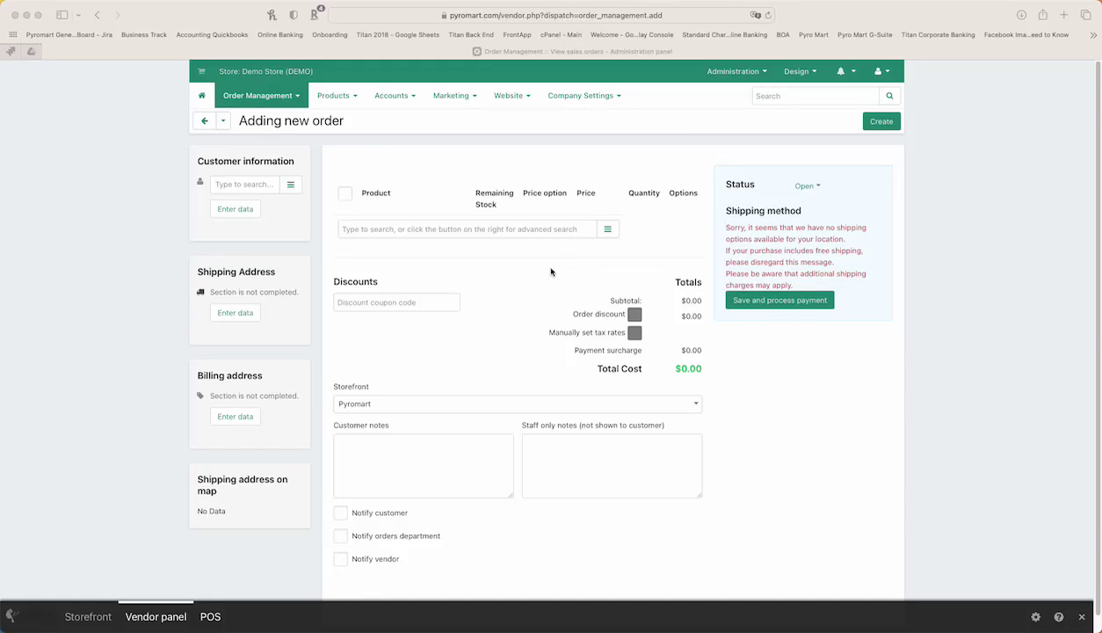
- Search the new order's products for 'Chroma' to list the Chroma Chameleon matches
click(512, 231)
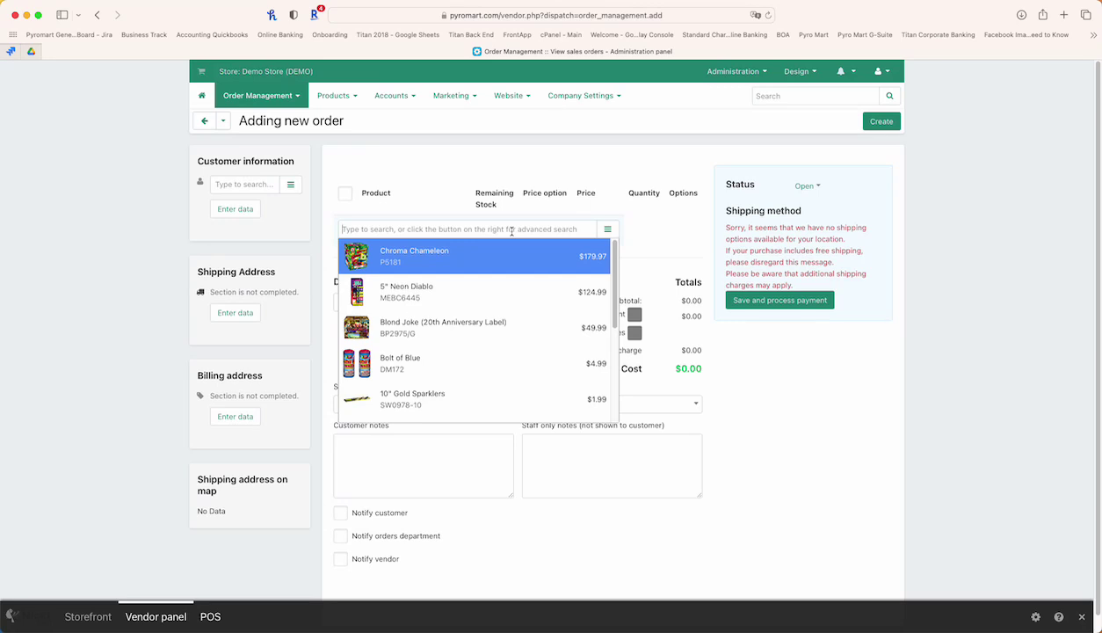
text(Chroma)
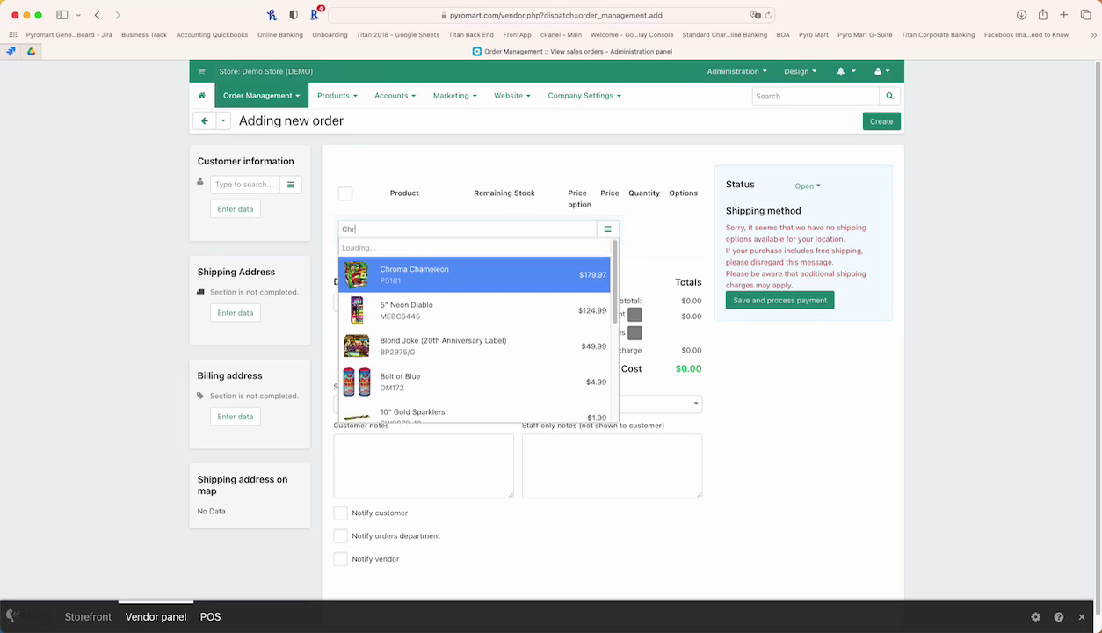
- Add Chroma Chameleon (SKU P5181) to the order and try its Pack and Piece price options
click(524, 260)
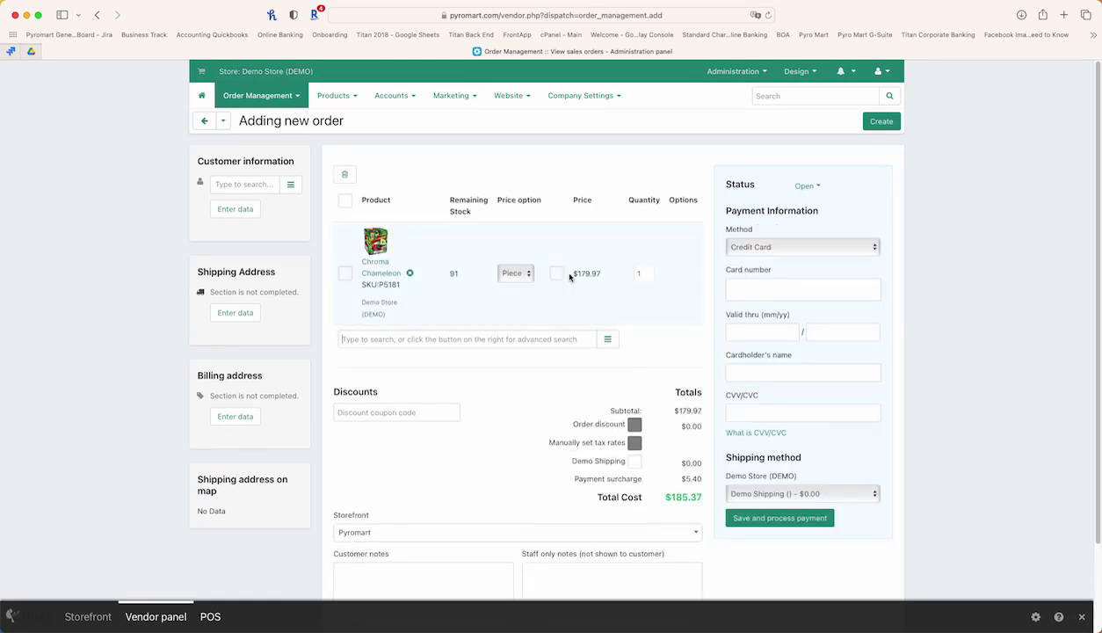
click(523, 276)
click(521, 272)
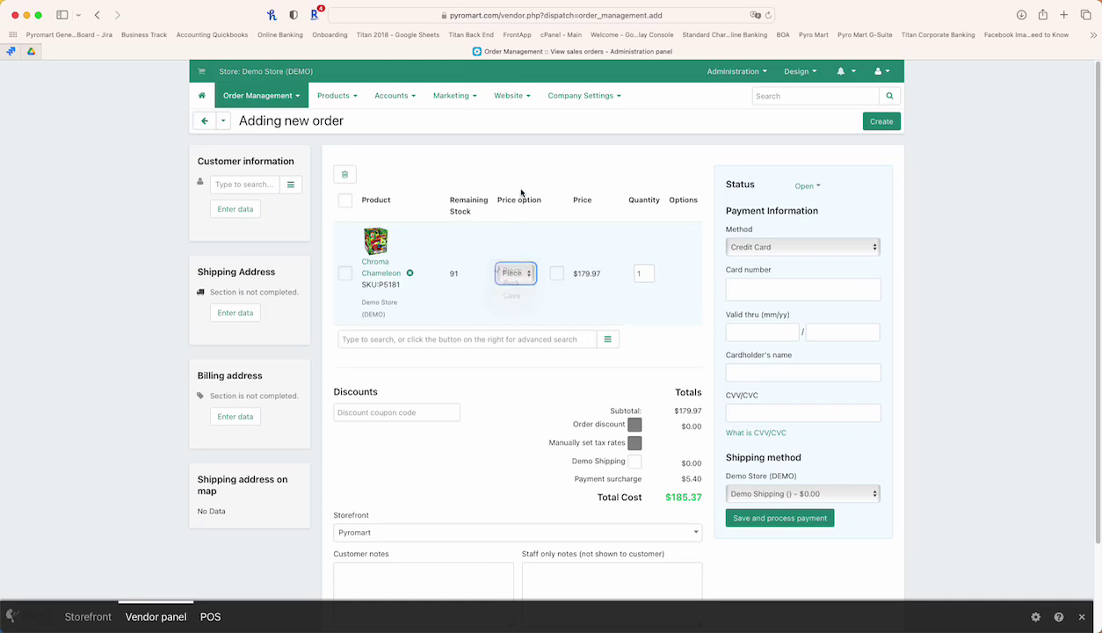
click(514, 275)
click(516, 269)
click(517, 275)
click(513, 282)
click(516, 283)
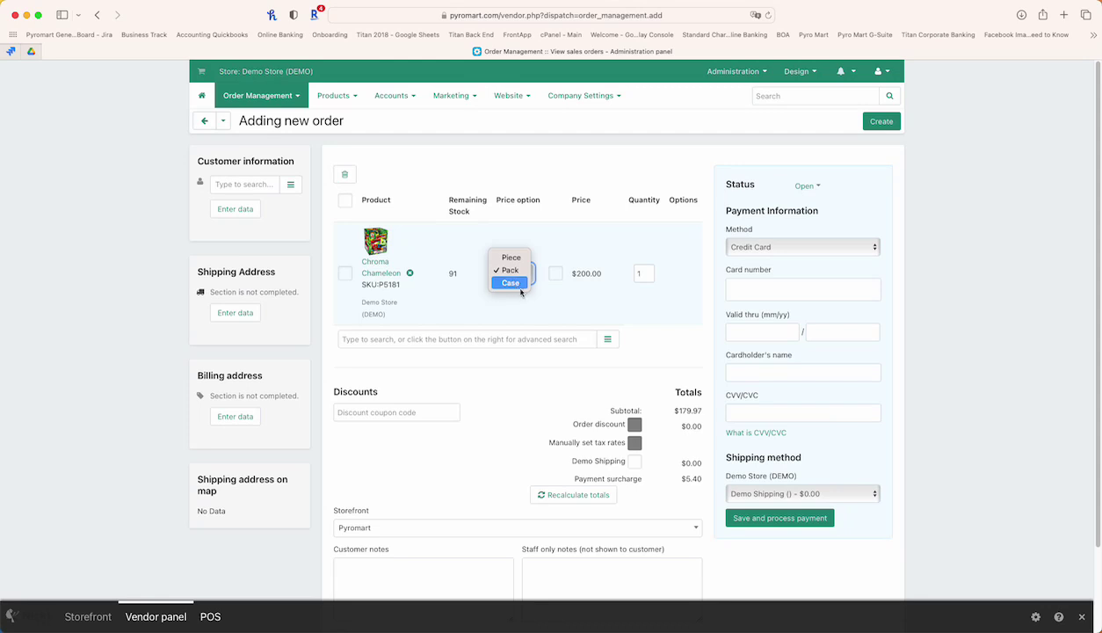
click(521, 286)
click(517, 274)
click(526, 234)
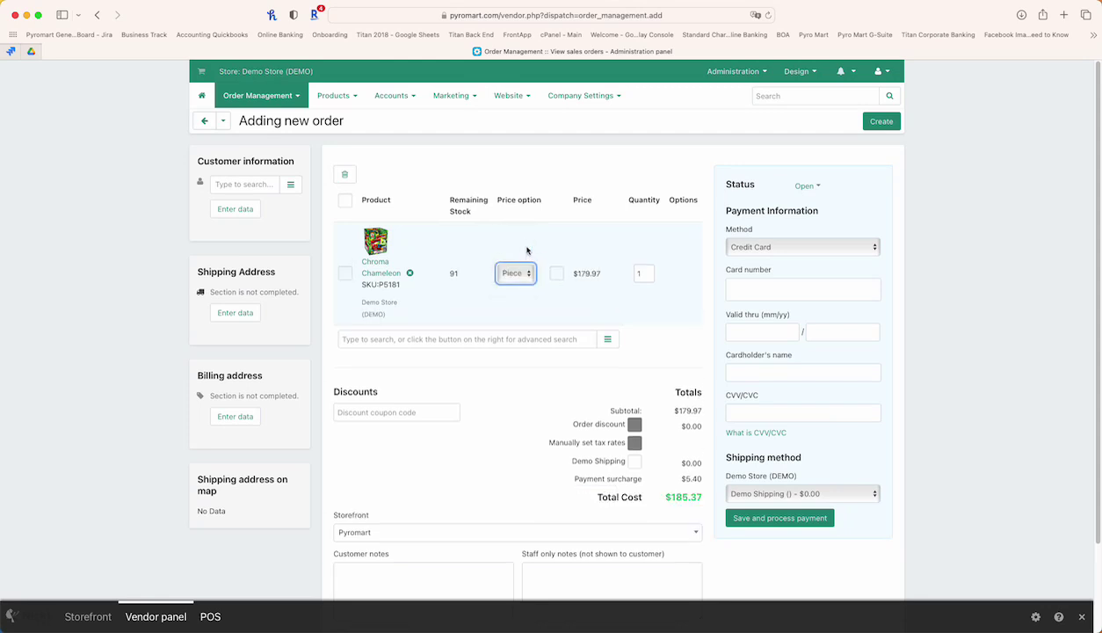
click(517, 276)
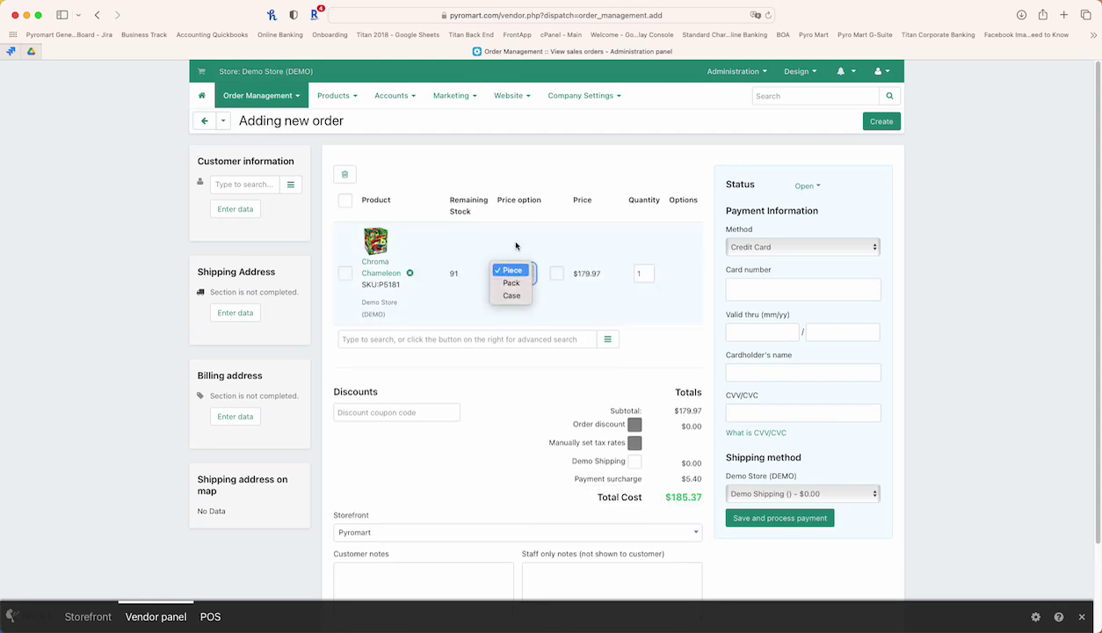
click(514, 272)
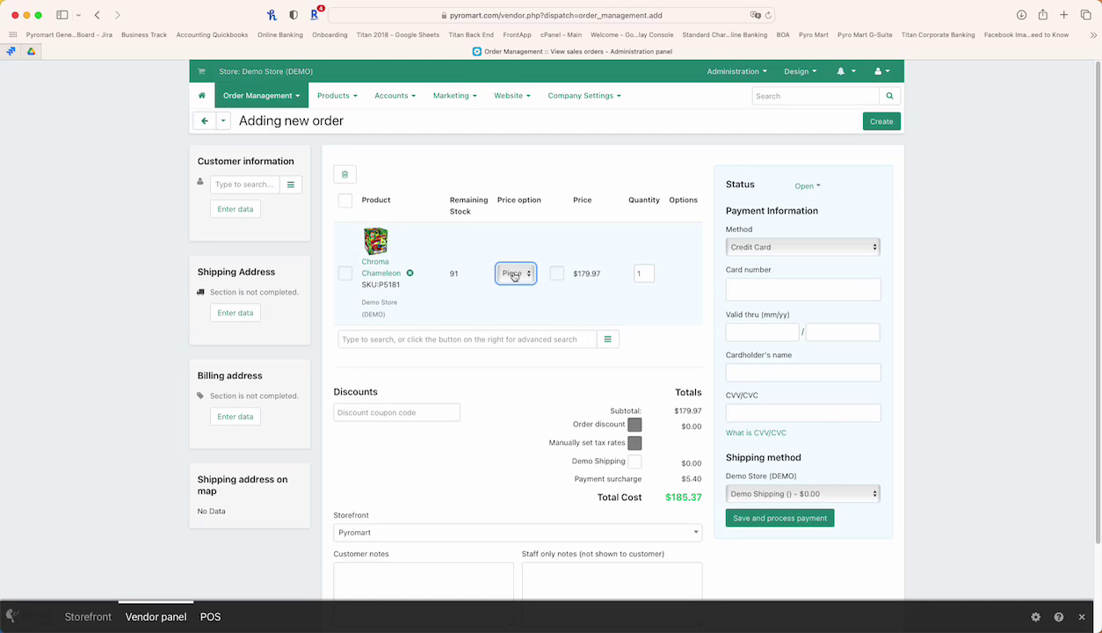
- Cycle the price option through Pack and Case, settling on Piece at $179.97
click(514, 274)
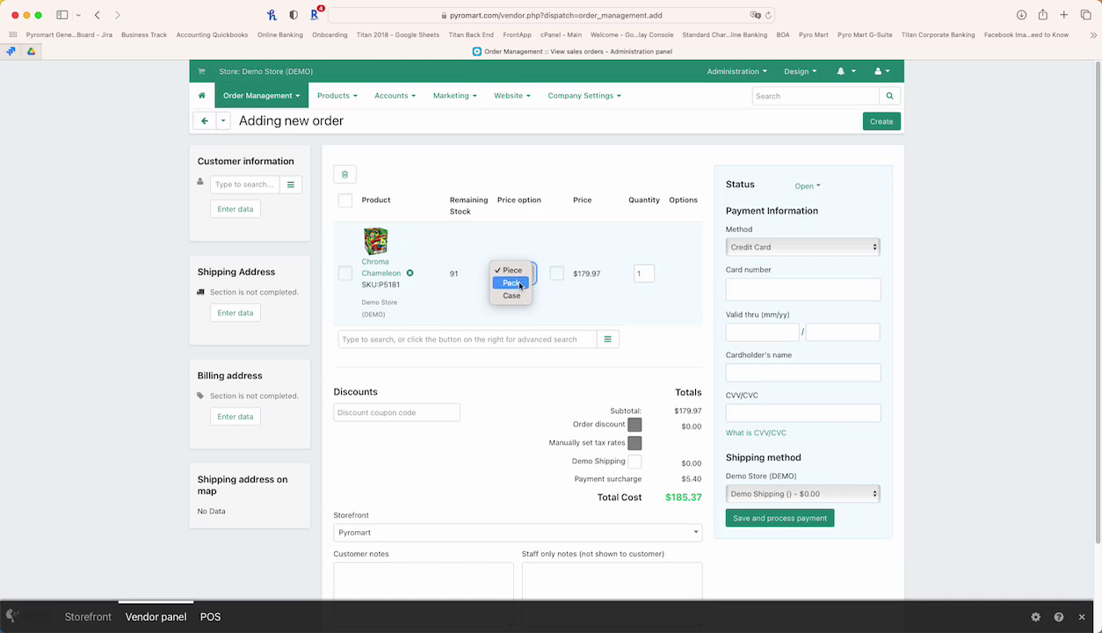
click(506, 243)
click(516, 272)
click(517, 283)
click(519, 271)
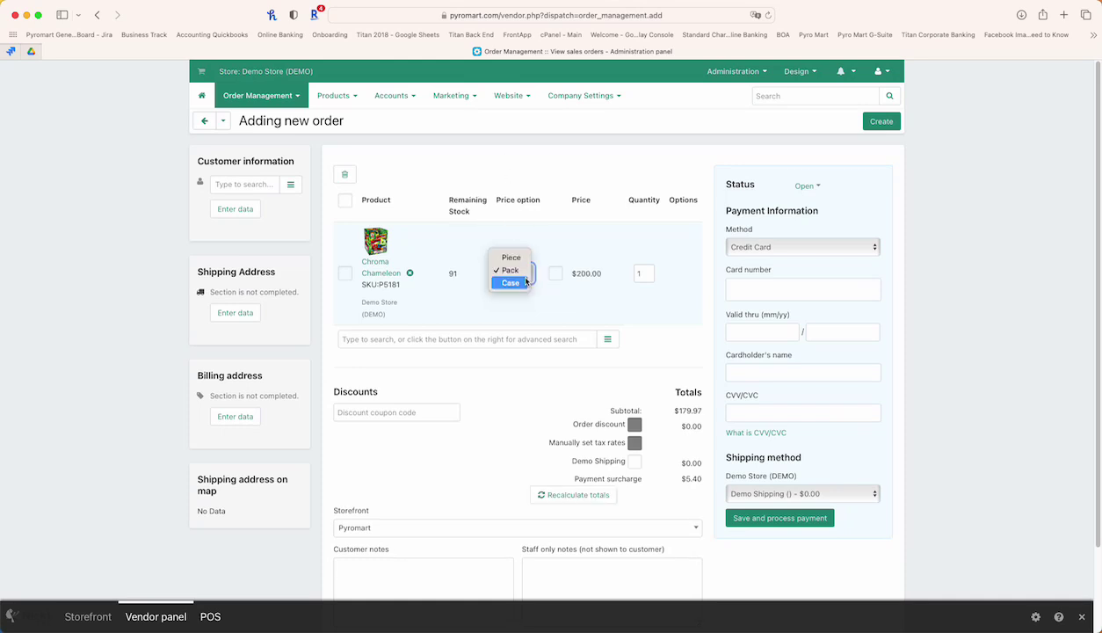
click(521, 280)
click(522, 274)
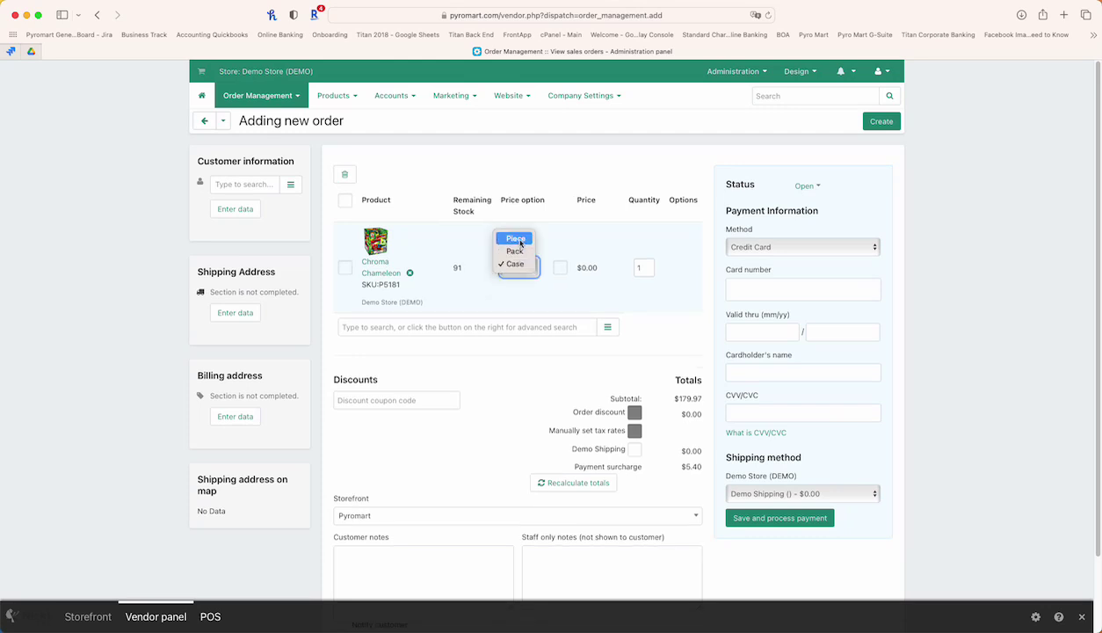
click(520, 241)
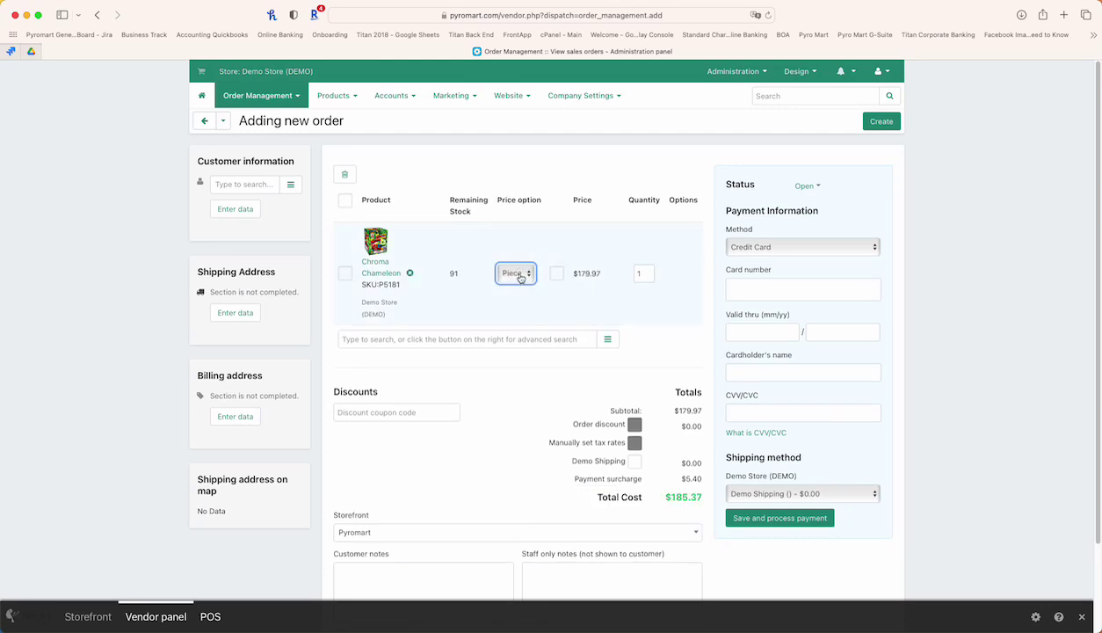
click(520, 276)
click(517, 283)
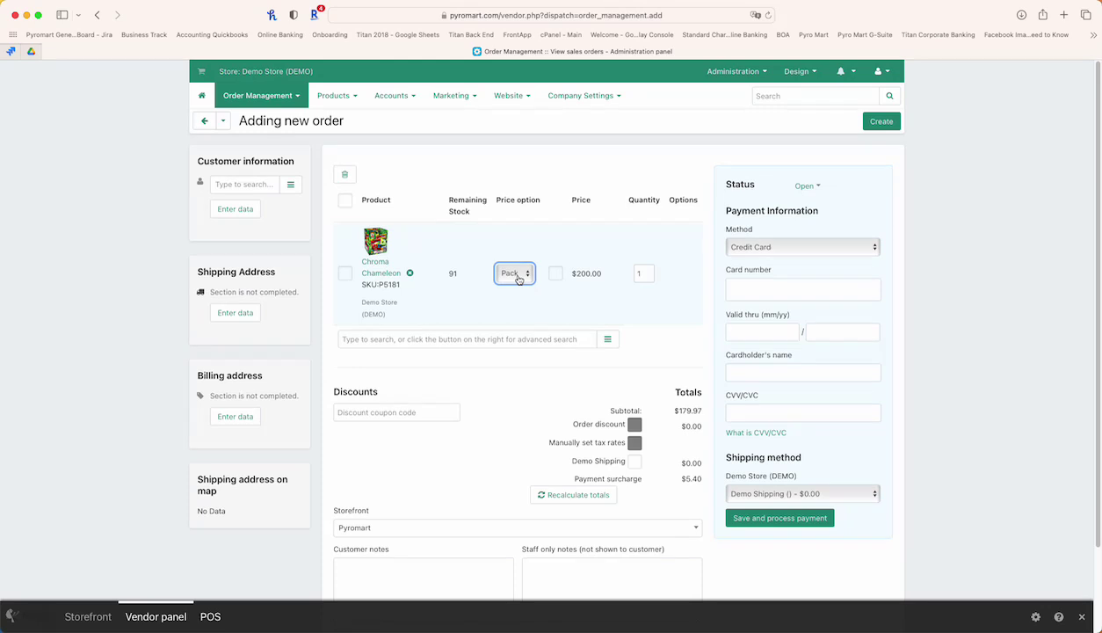
click(519, 278)
click(519, 280)
click(515, 273)
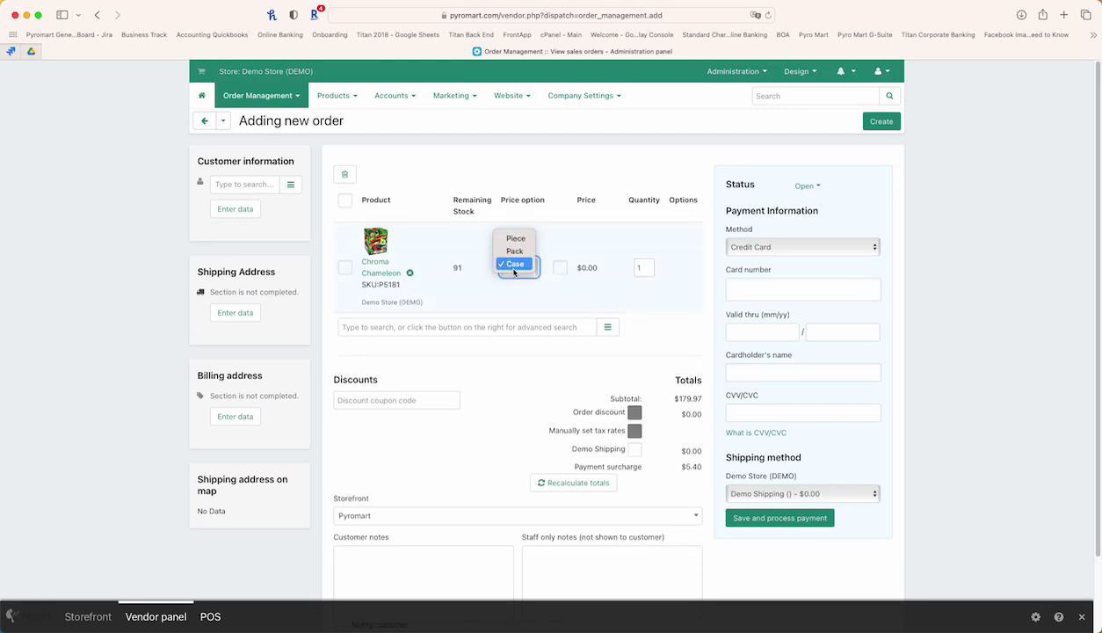
click(515, 251)
click(517, 275)
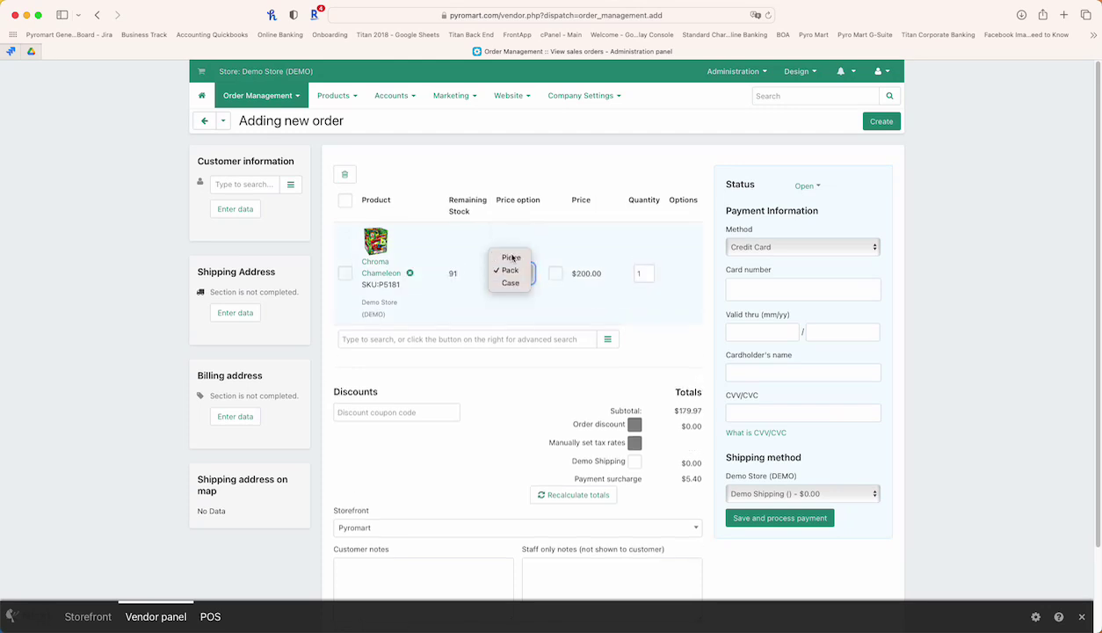
click(516, 261)
click(516, 276)
click(517, 282)
click(517, 276)
click(515, 261)
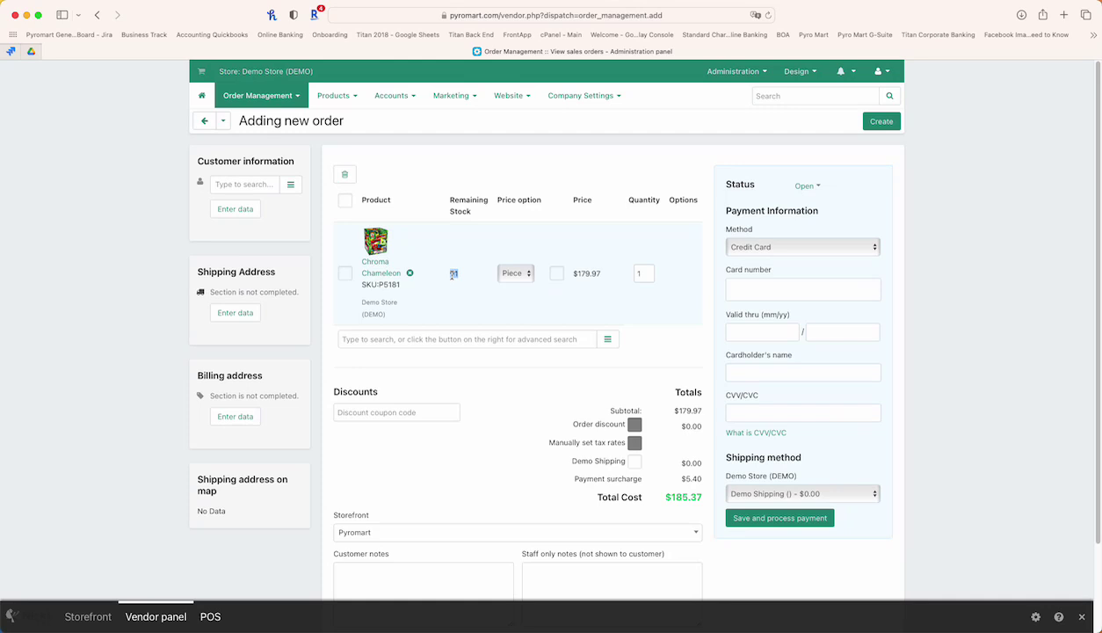
- Override Chroma Chameleon's price to $150 and recalculate, giving a $154.50 total cost
click(481, 176)
click(557, 275)
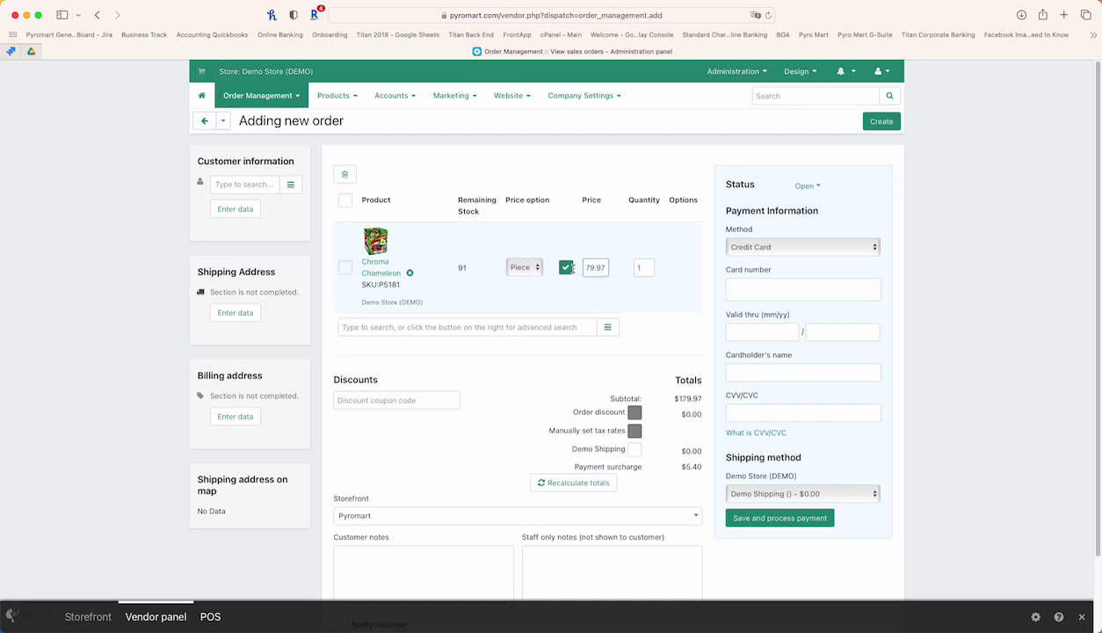
drag(587, 268, 611, 267)
text($150)
click(598, 155)
click(557, 486)
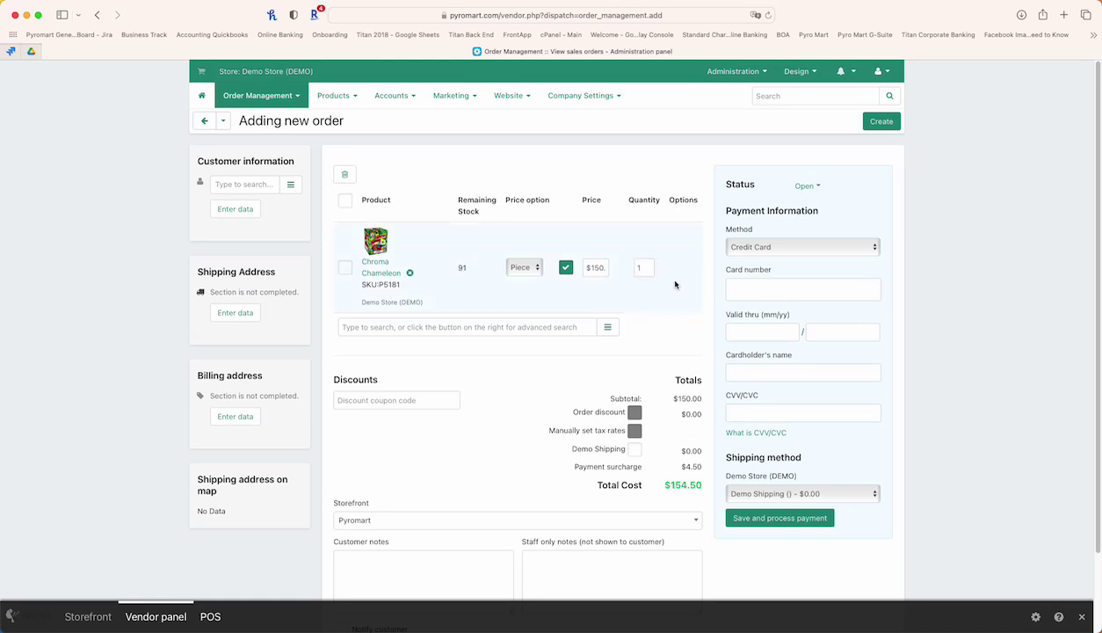
- Pick Pay Later as the payment method and browse the order statuses without changing them
click(764, 251)
click(925, 233)
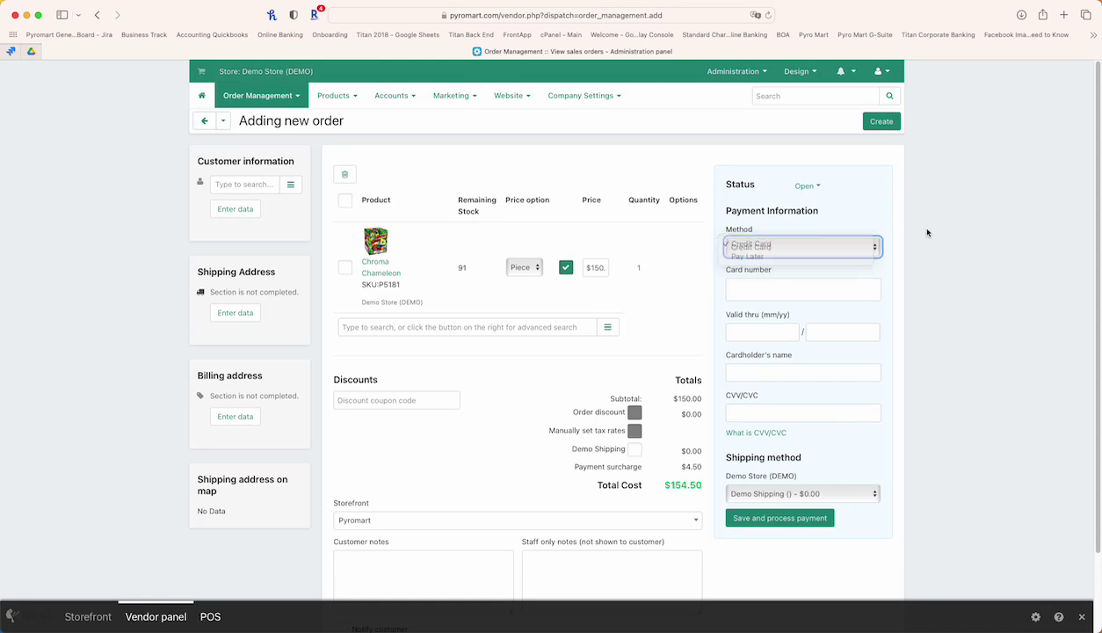
click(815, 246)
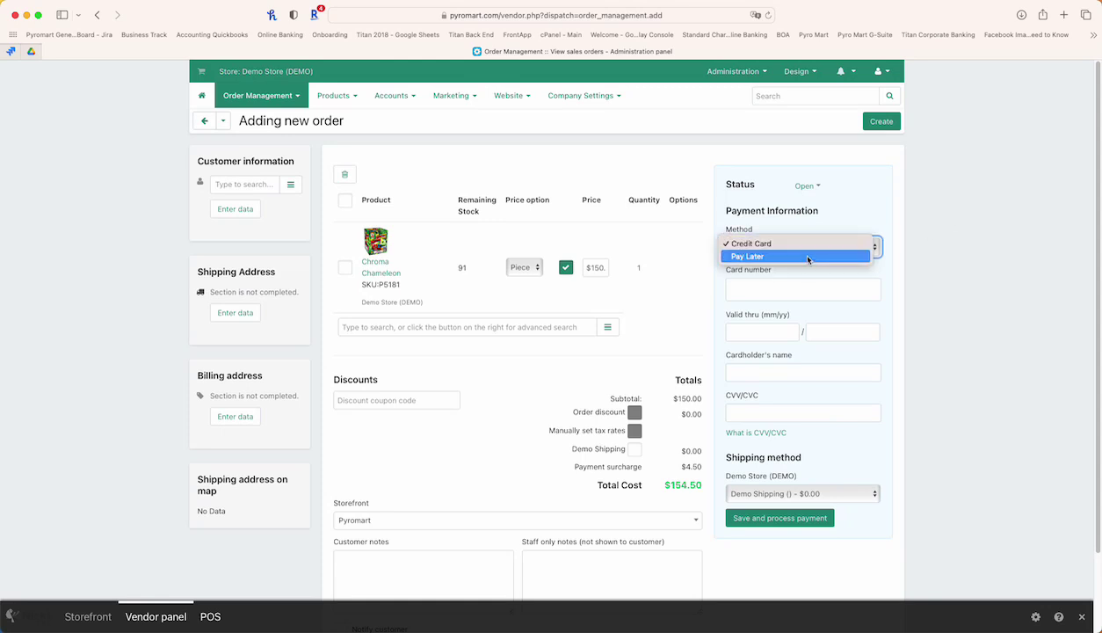
click(808, 256)
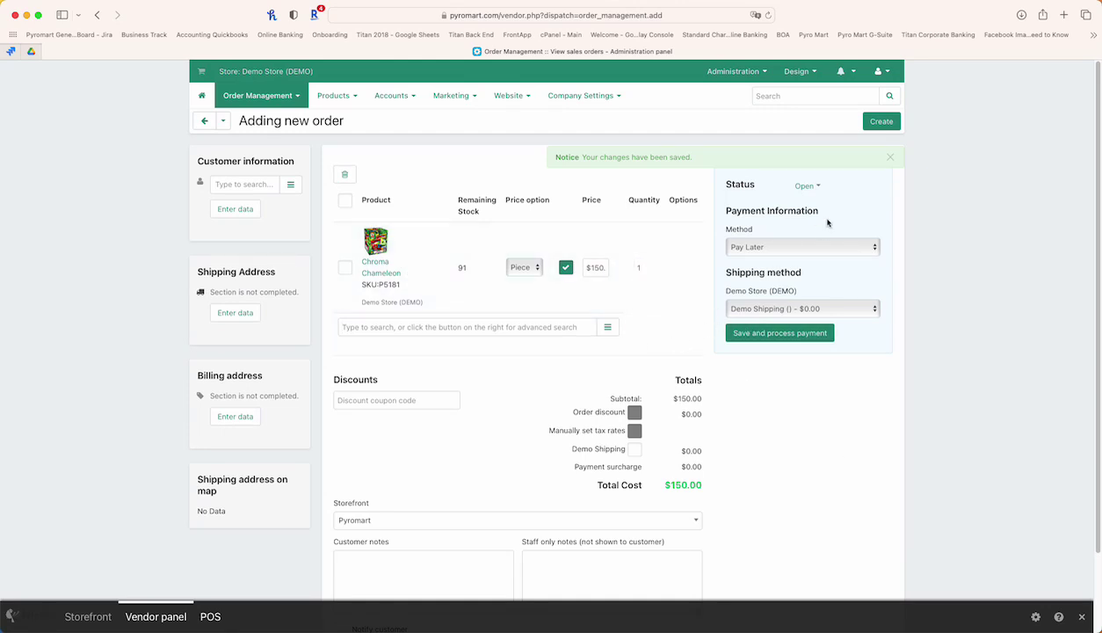
click(795, 186)
click(993, 378)
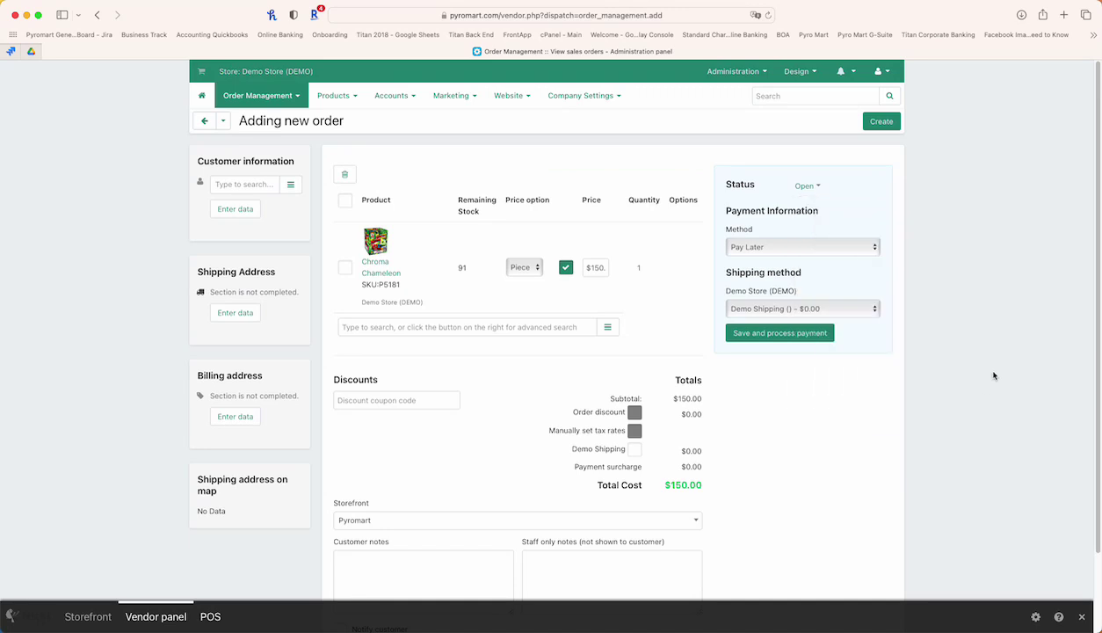
click(801, 186)
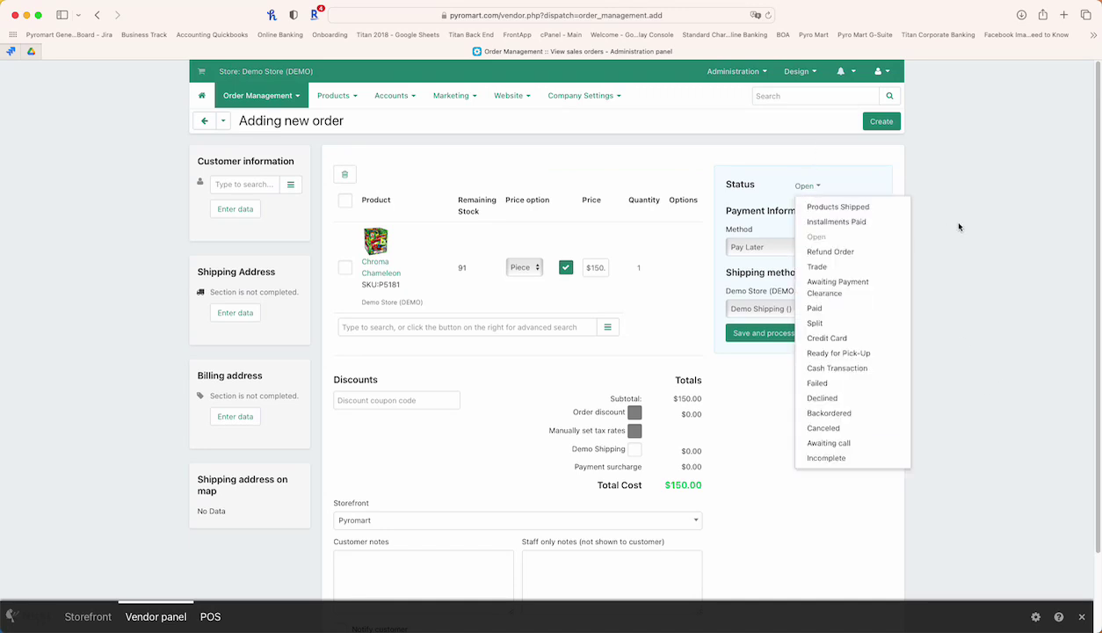
click(905, 218)
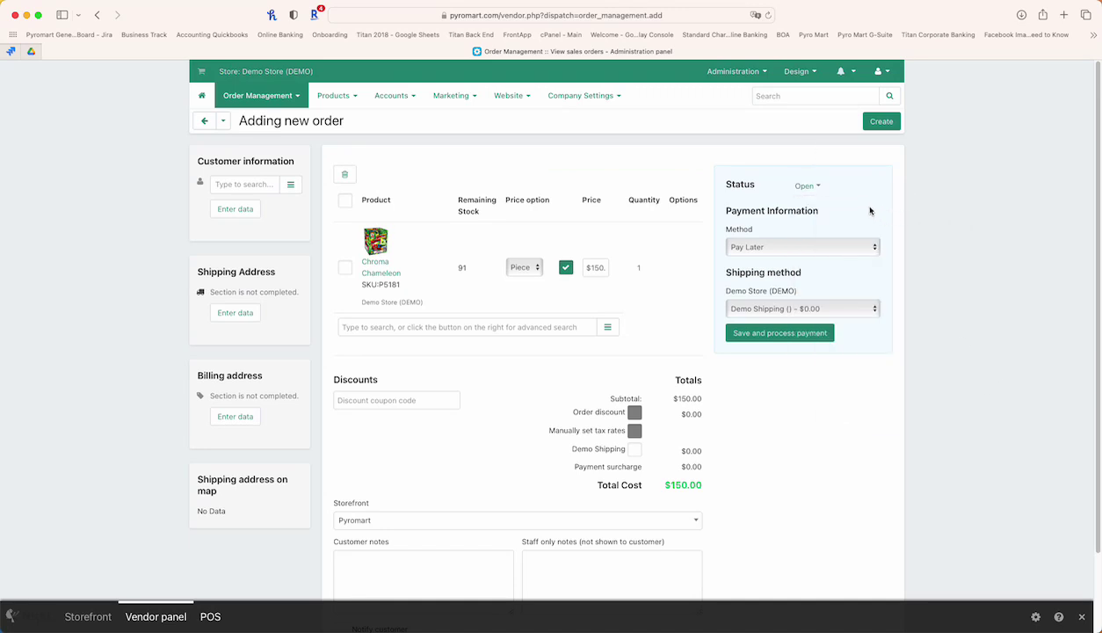
click(802, 186)
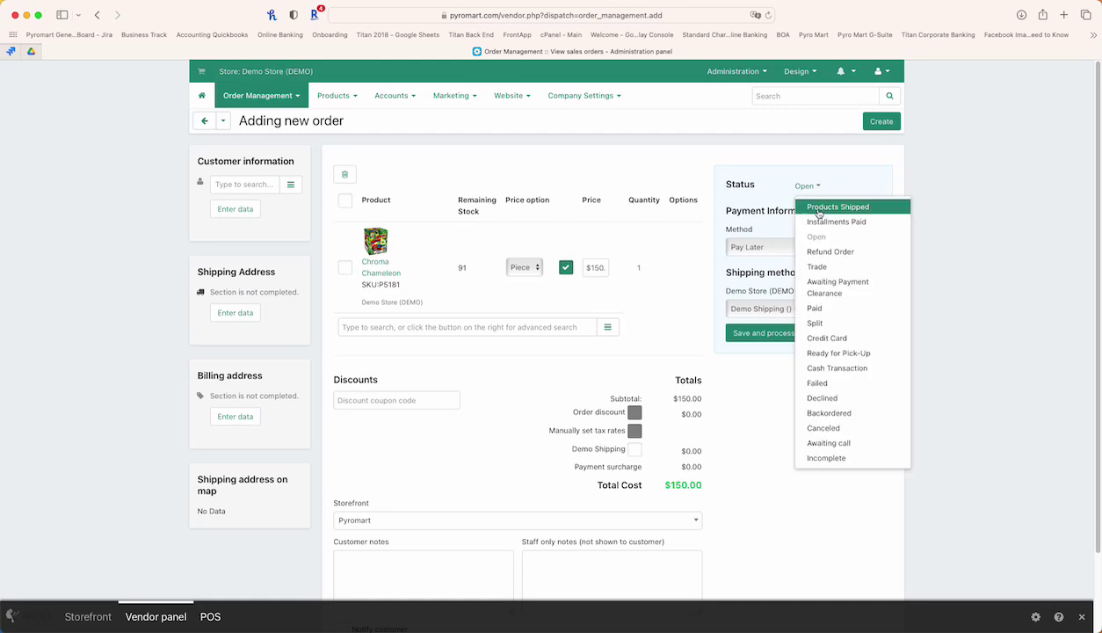
click(784, 245)
- Try Credit Card briefly, then settle on Pay Later, bringing the total to $150.00
click(796, 231)
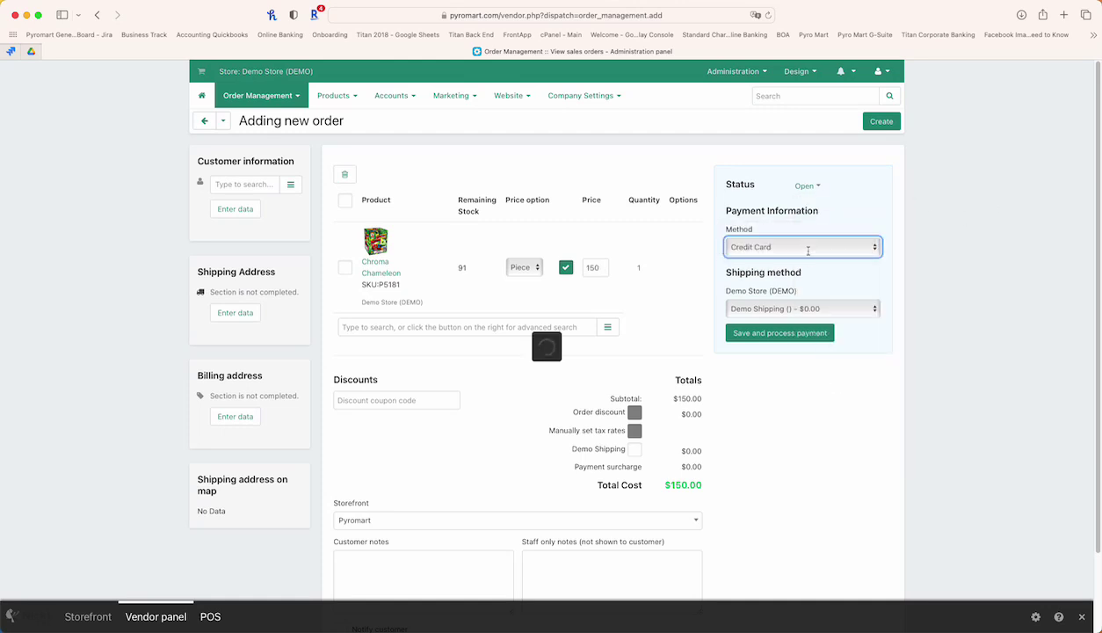
scroll(804, 250, down, 1)
click(869, 241)
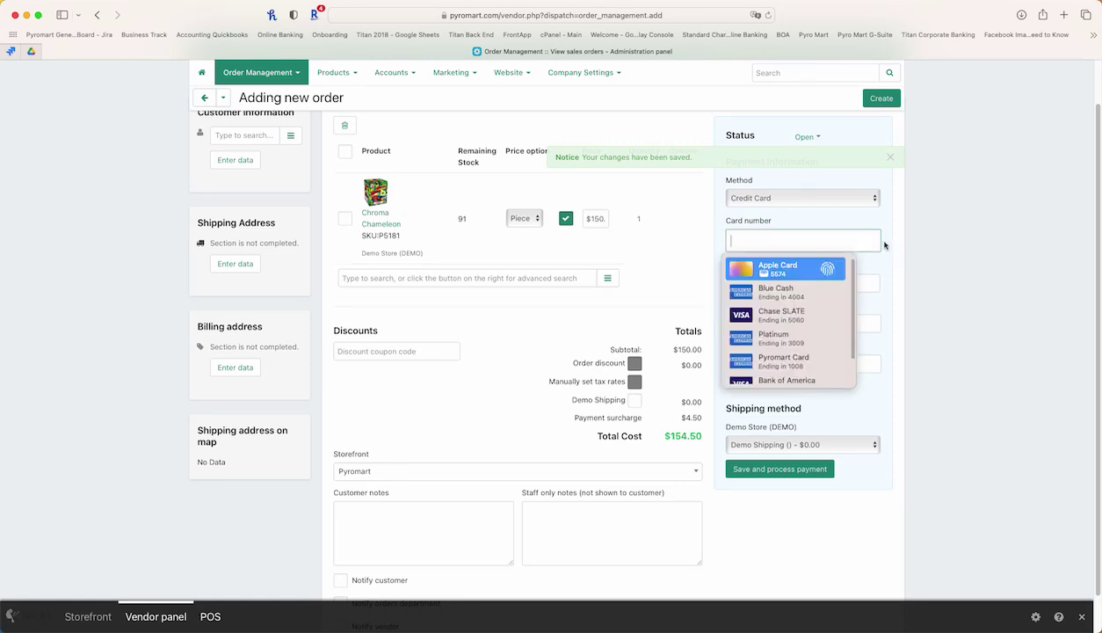
click(920, 245)
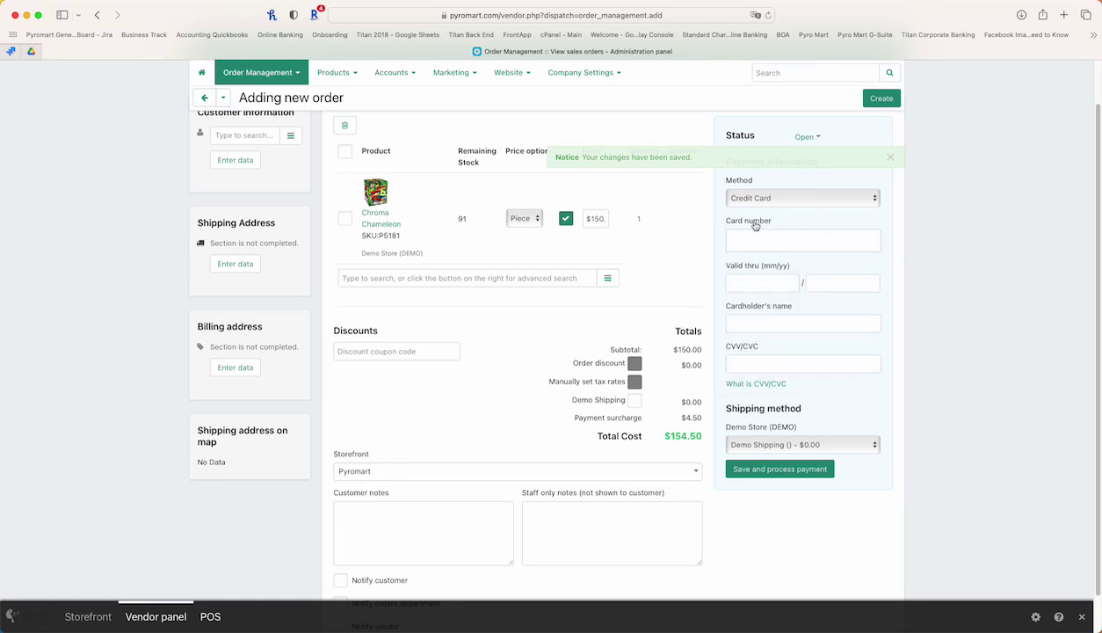
click(801, 138)
click(811, 195)
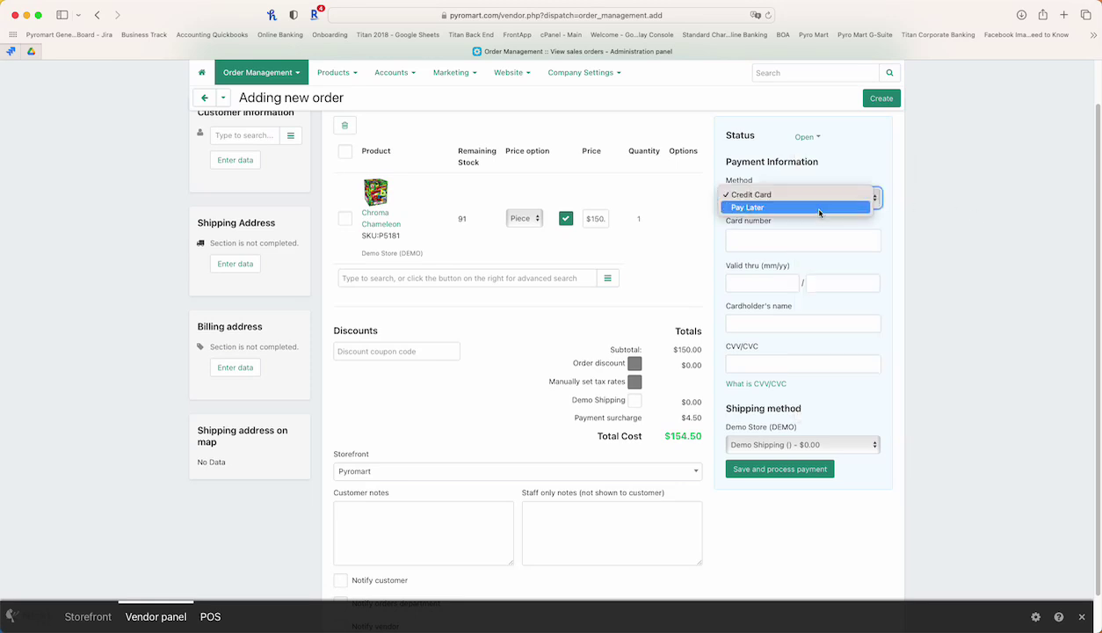
click(802, 205)
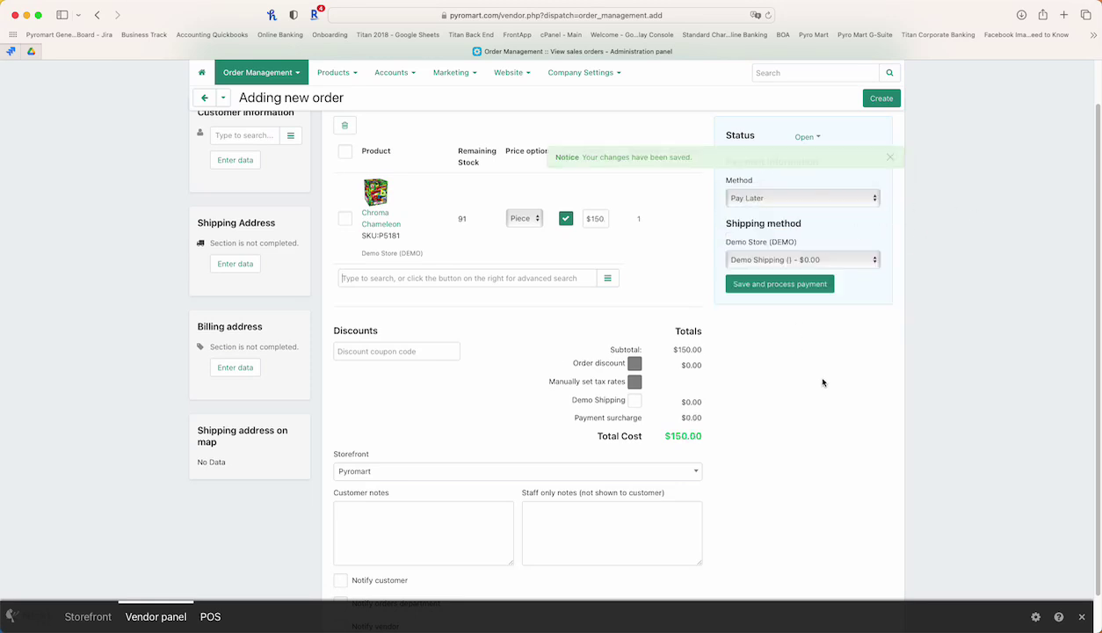
- Add 5" Neon Diablo and Bolt of Blue to the order
click(508, 279)
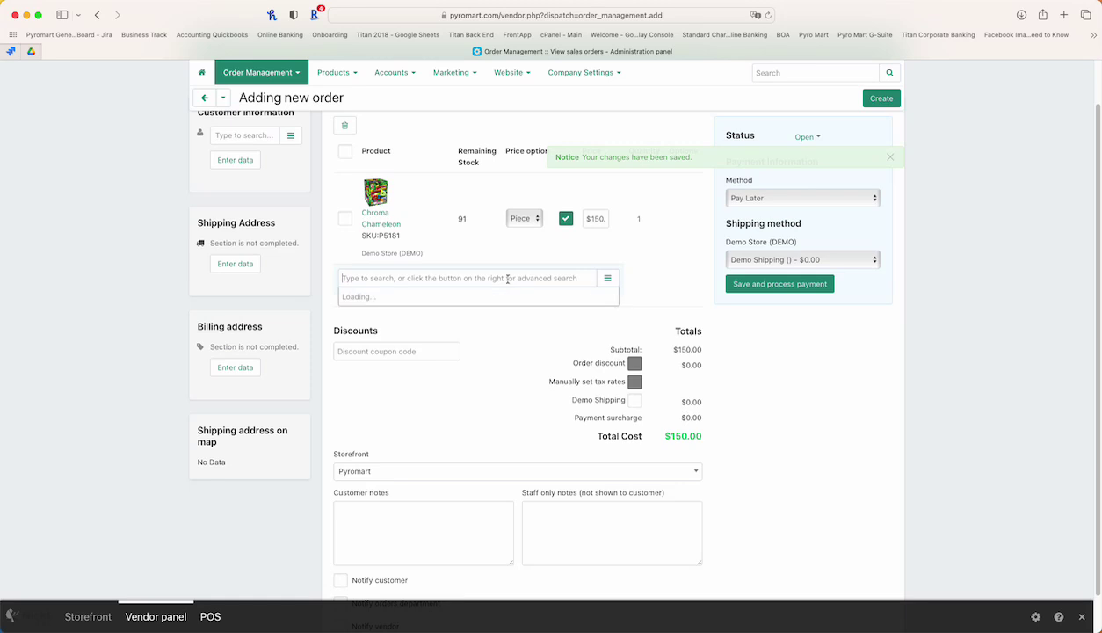
click(445, 350)
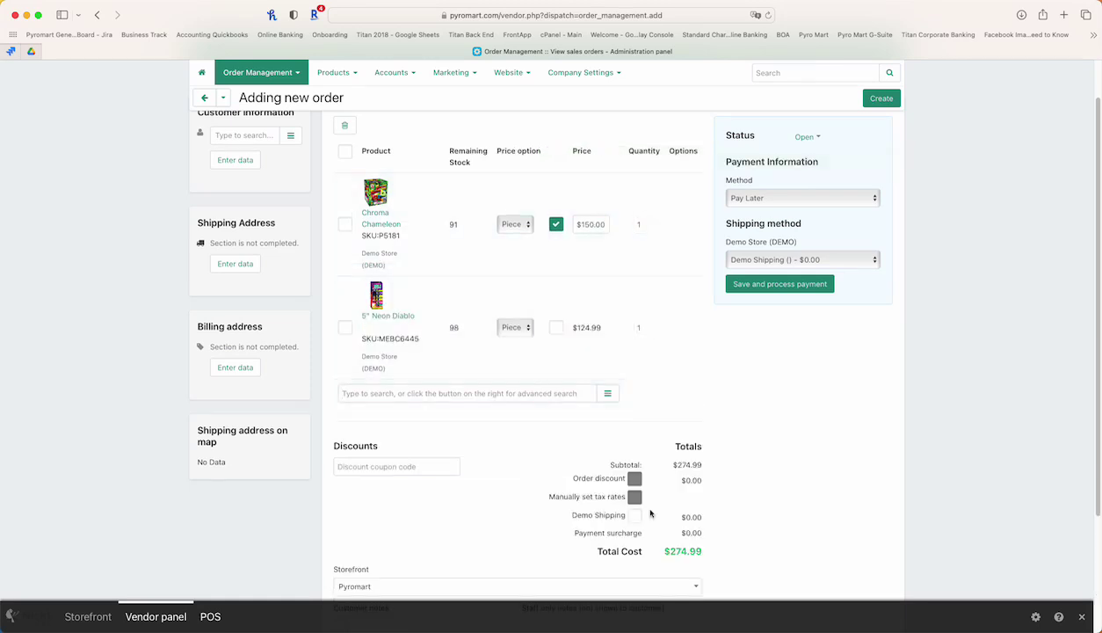
scroll(552, 366, down, 1)
click(543, 377)
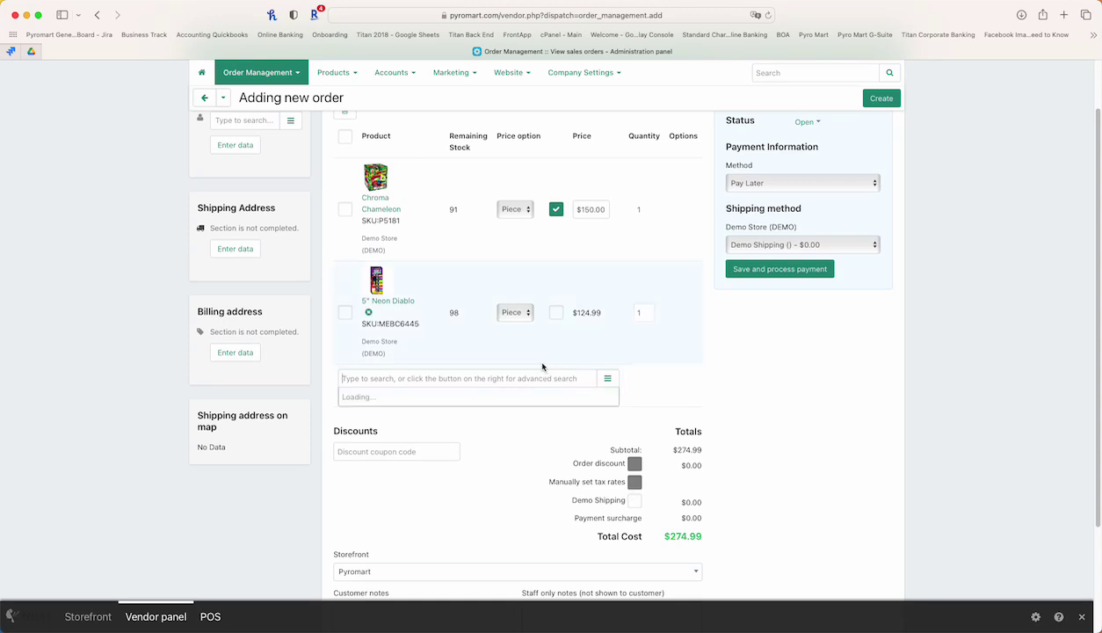
click(439, 507)
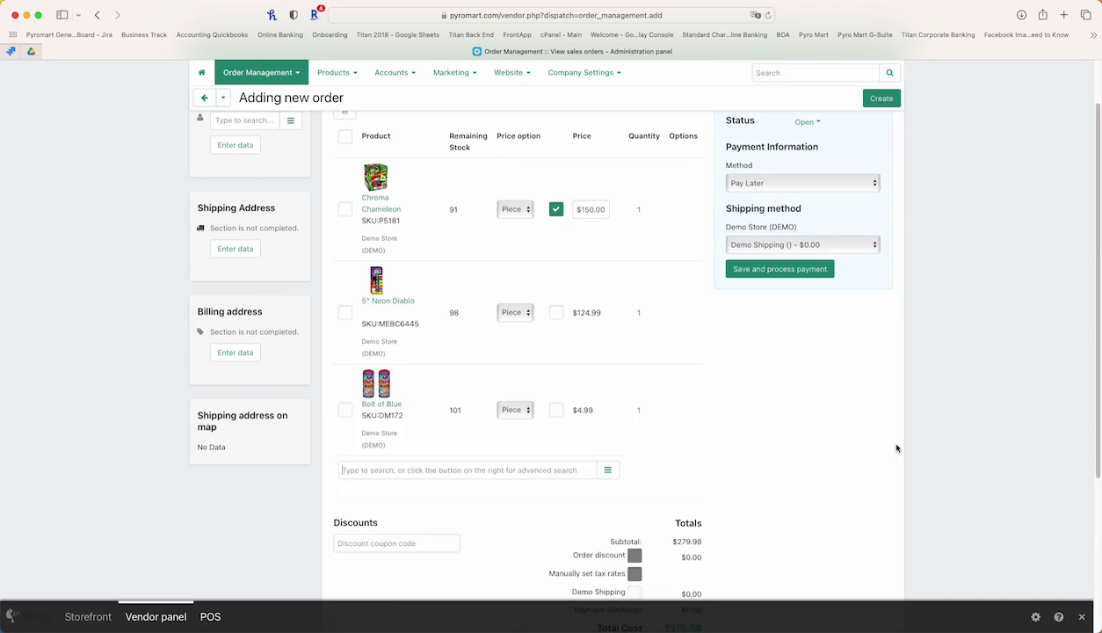
scroll(659, 504, down, 5)
scroll(672, 475, up, 2)
scroll(665, 448, up, 3)
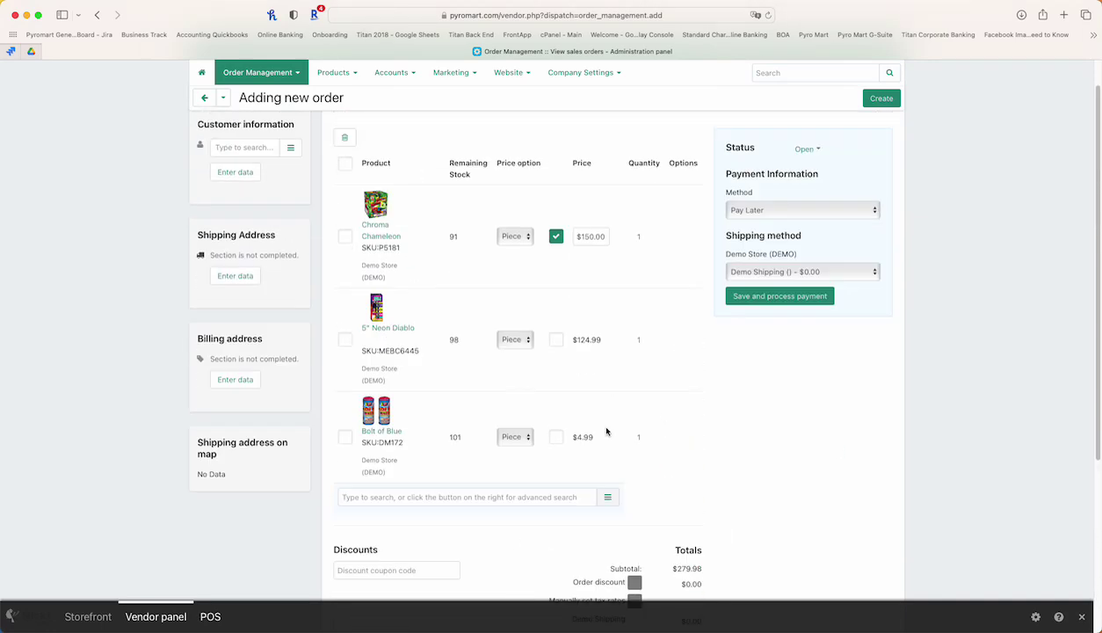
- Set both new items' price option to Case and recalculate, keeping the subtotal at $150.00
click(520, 325)
click(513, 327)
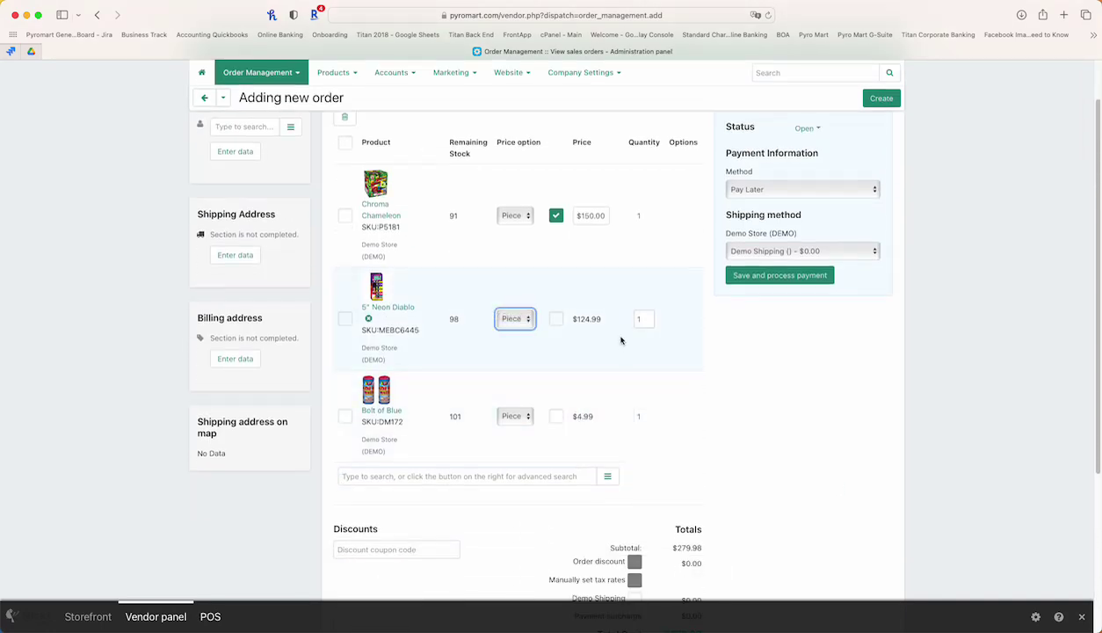
scroll(590, 400, down, 1)
click(532, 377)
click(525, 379)
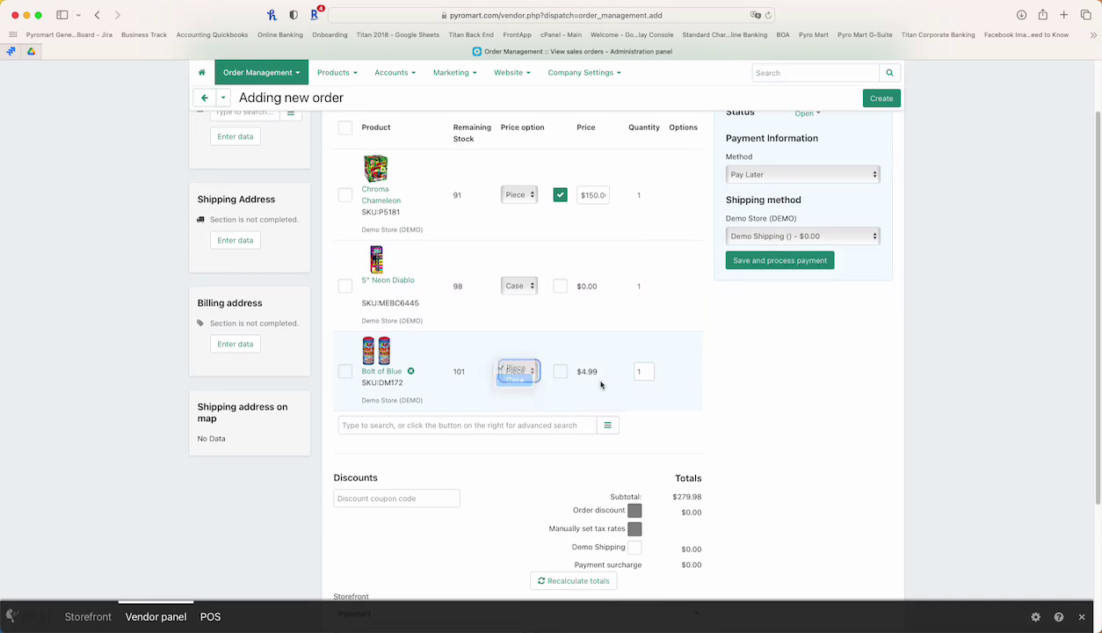
scroll(607, 528, down, 1)
click(610, 565)
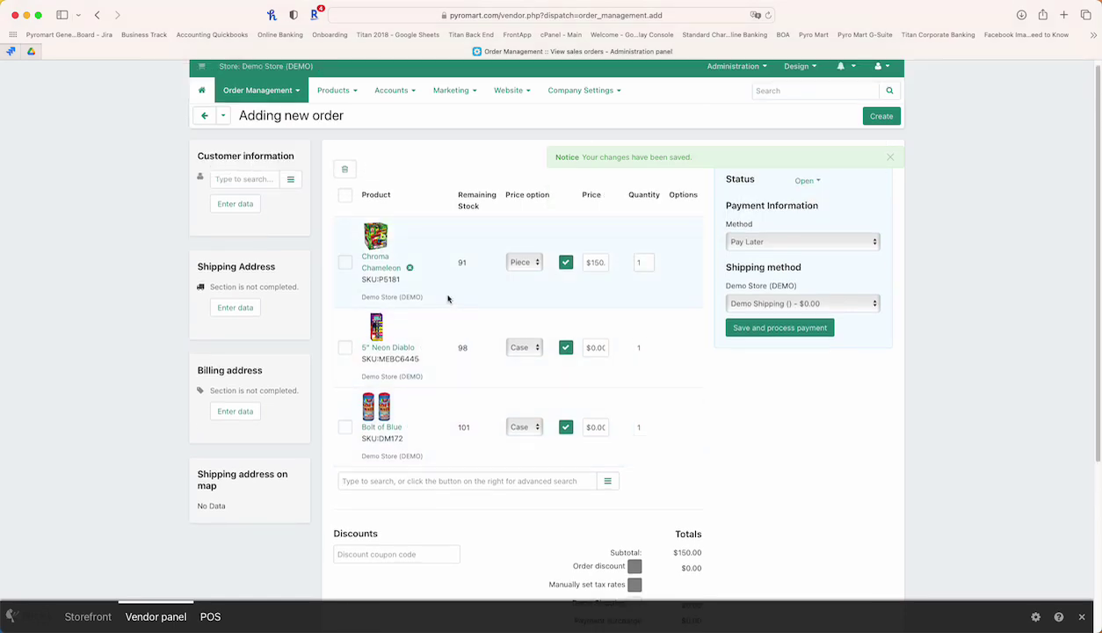
- Assign an existing customer account, auto-filling contact, shipping and billing details
click(249, 179)
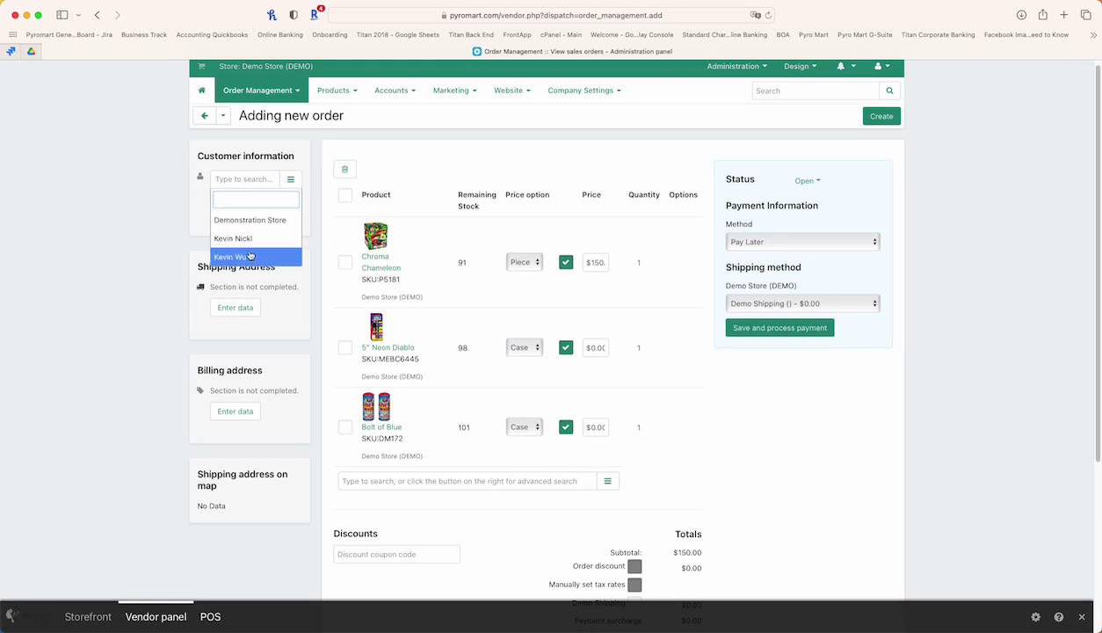
click(264, 180)
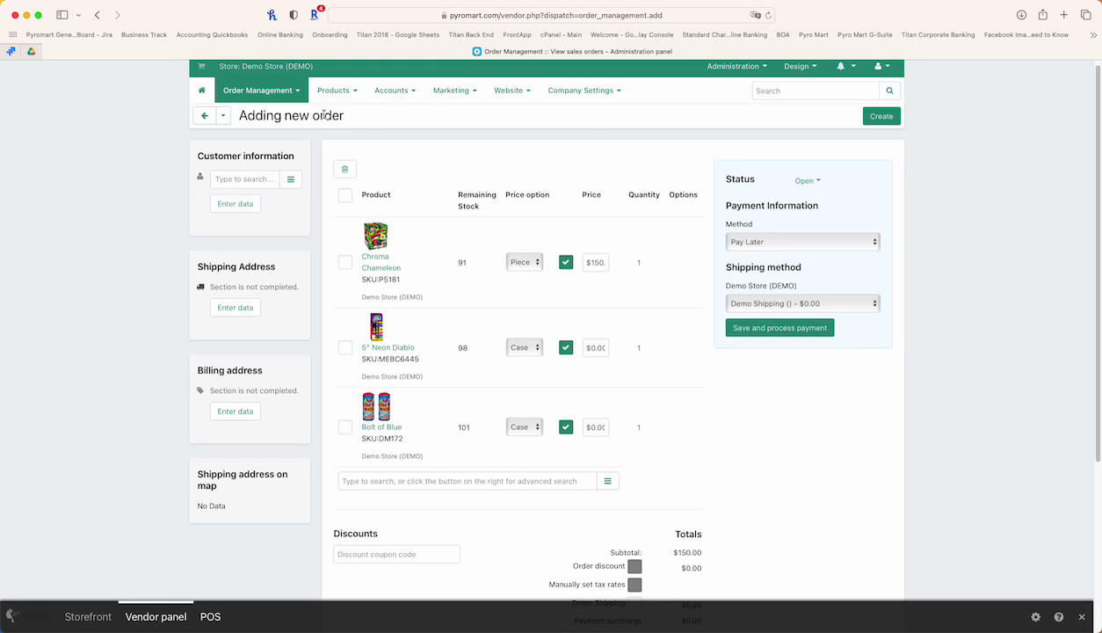
click(237, 207)
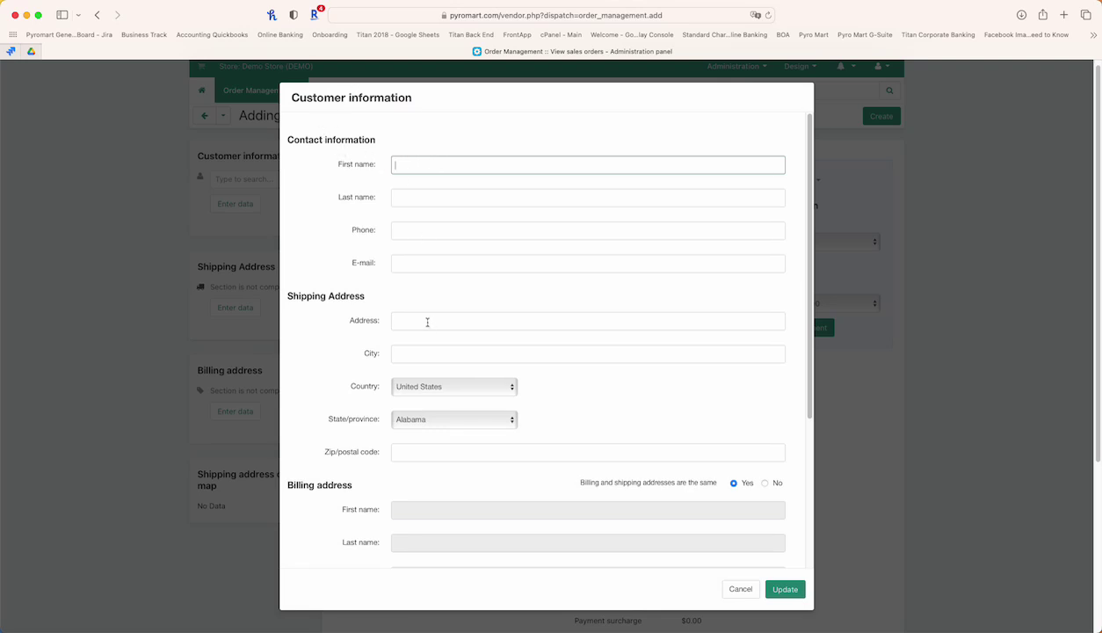
click(741, 589)
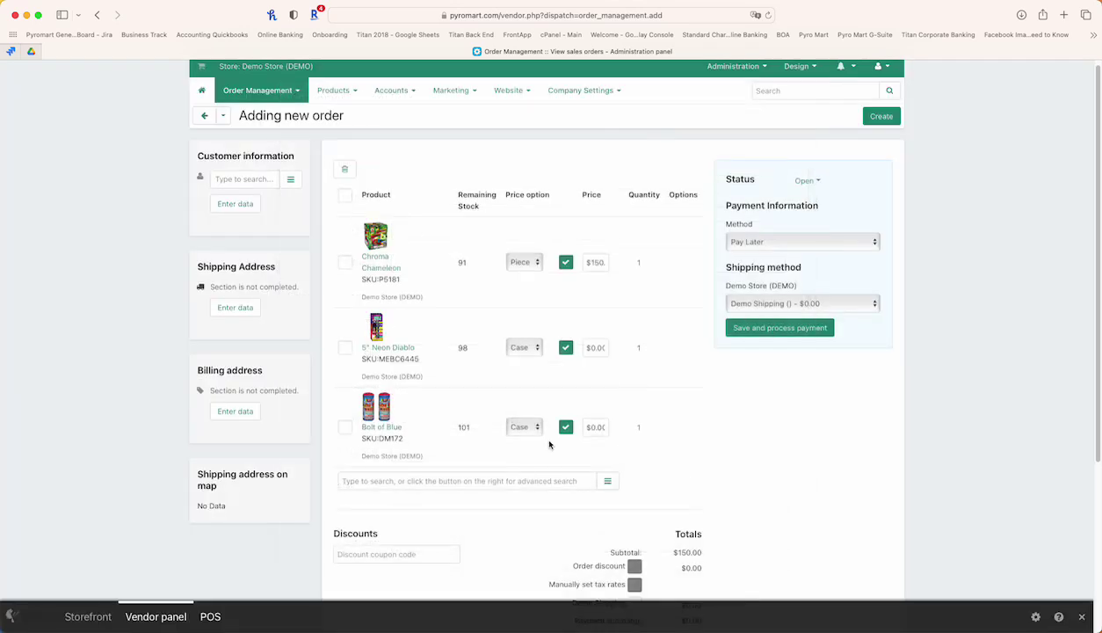
click(261, 188)
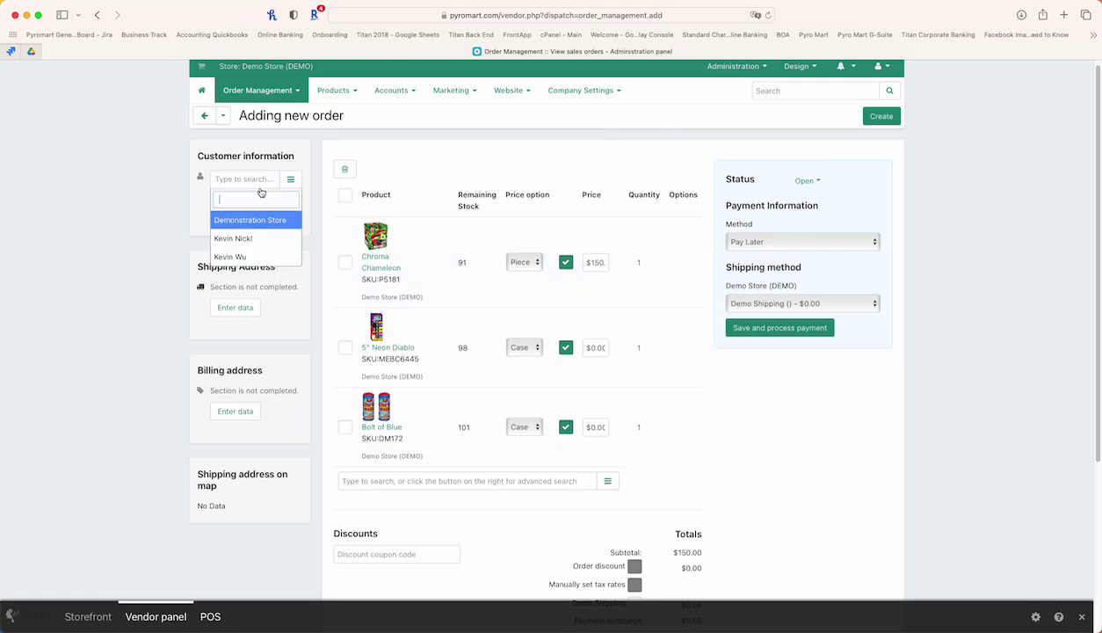
click(263, 255)
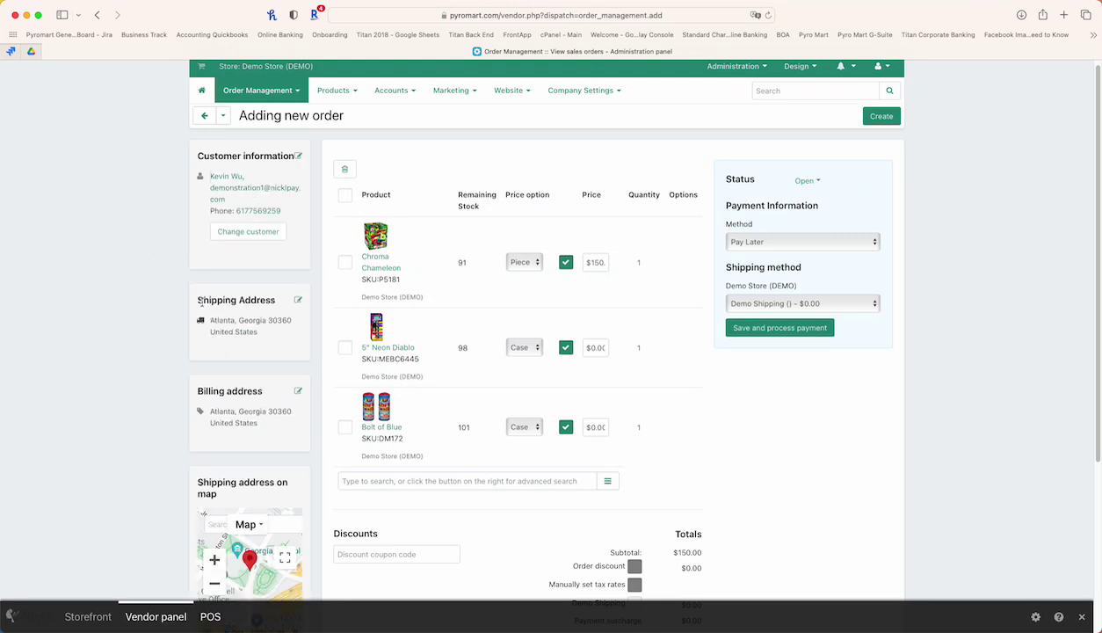
scroll(251, 349, down, 2)
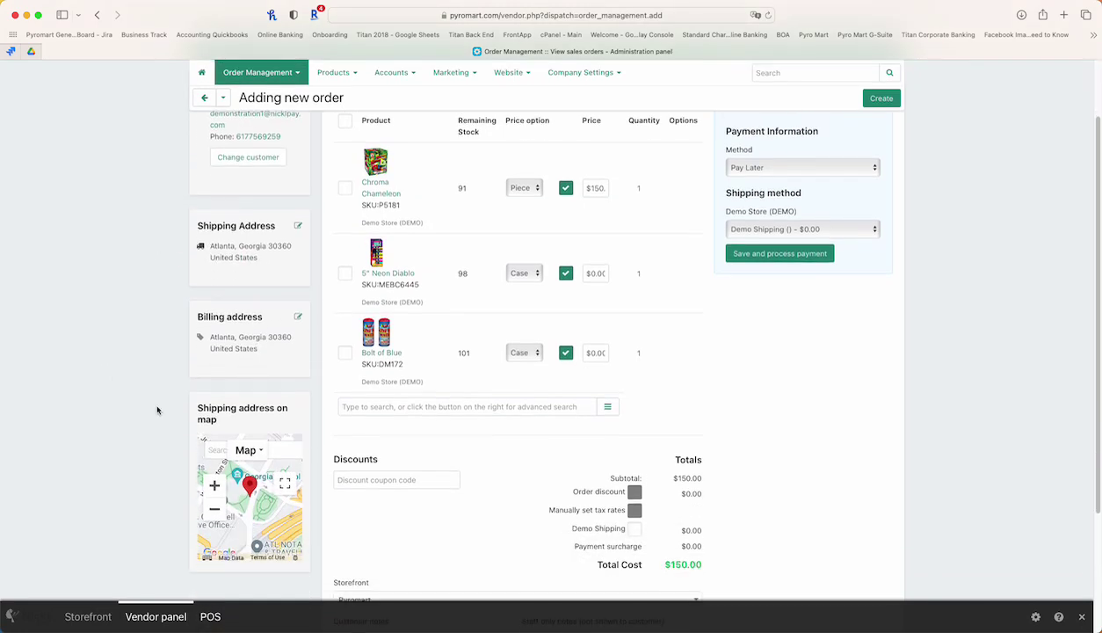
scroll(719, 418, up, 2)
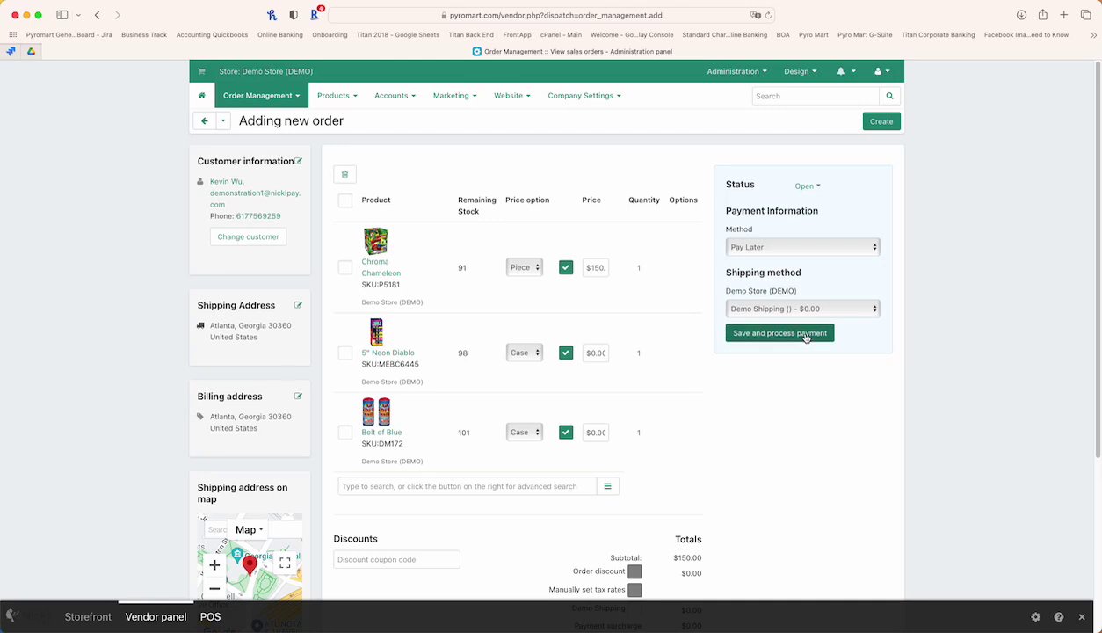
click(788, 249)
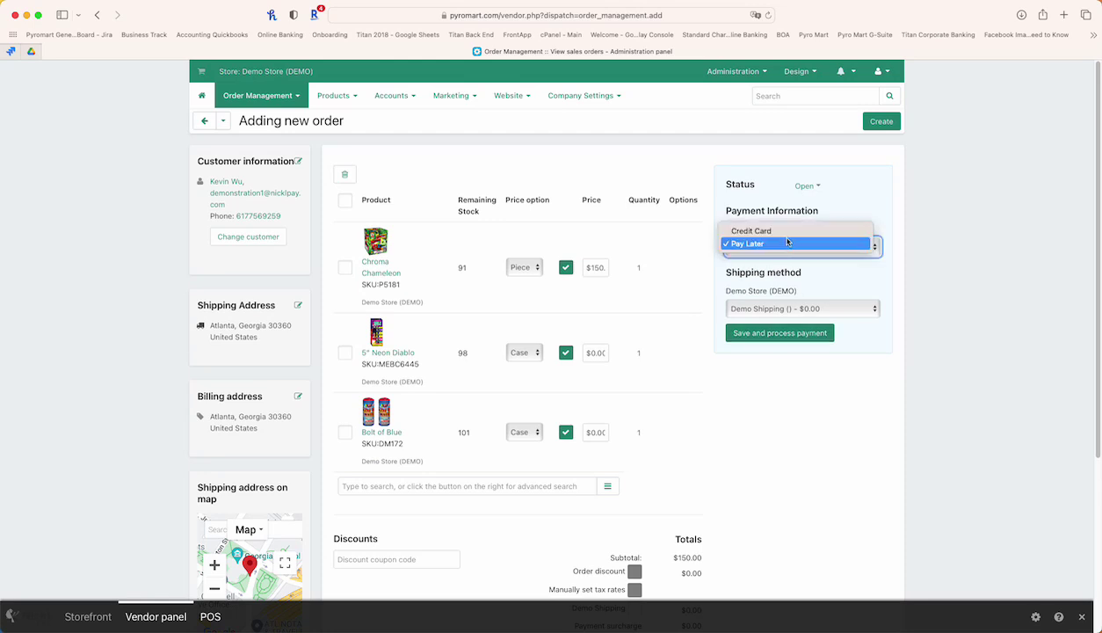
click(785, 230)
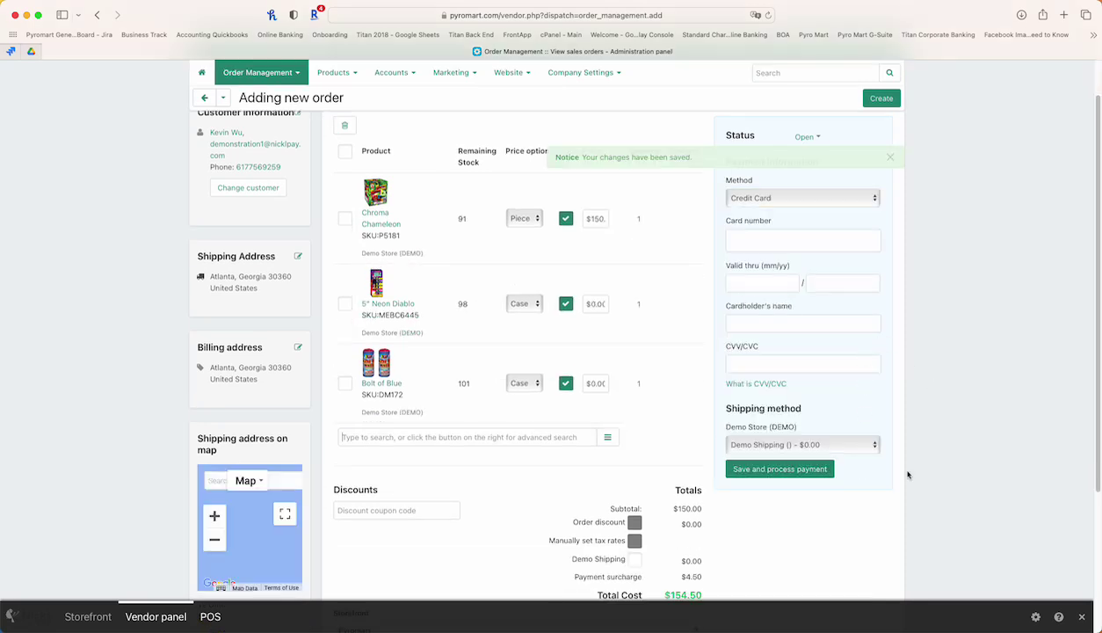
scroll(905, 472, up, 1)
click(814, 249)
click(792, 256)
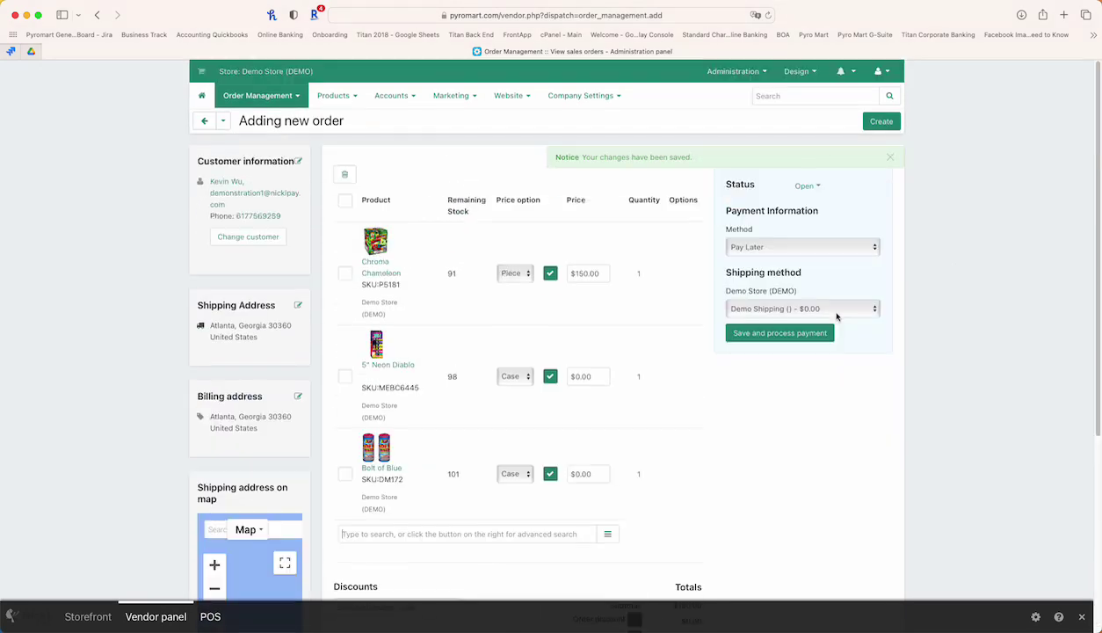
- Price 5" Neon Diablo at $30 and Bolt of Blue at $20, then recalculate to $200.00
scroll(507, 327, down, 4)
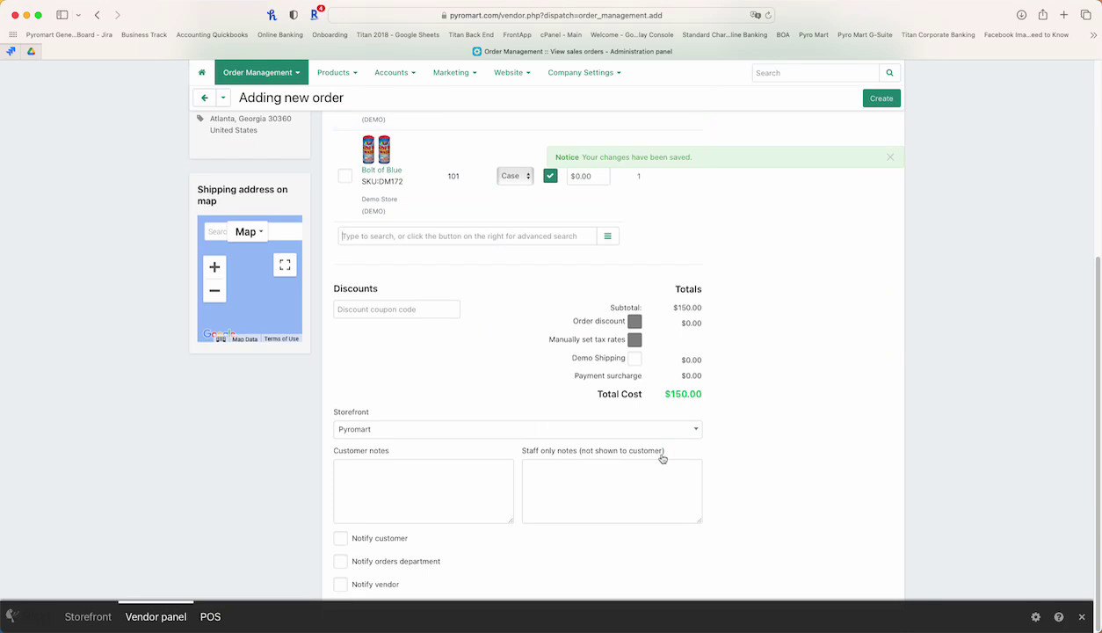
scroll(663, 459, up, 4)
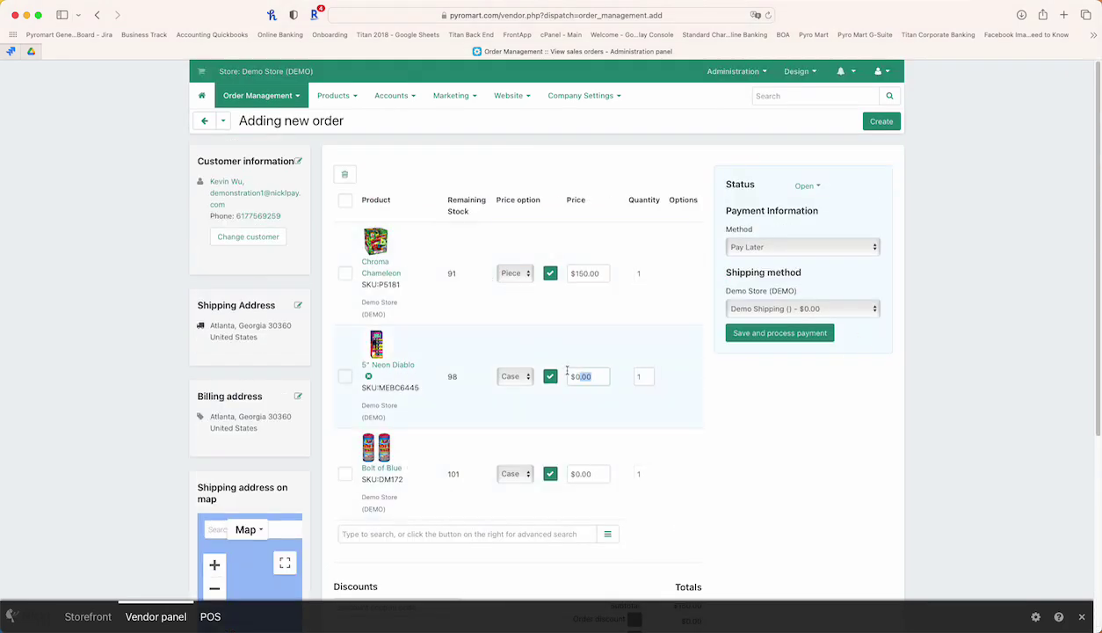
drag(572, 376, 601, 377)
text(30)
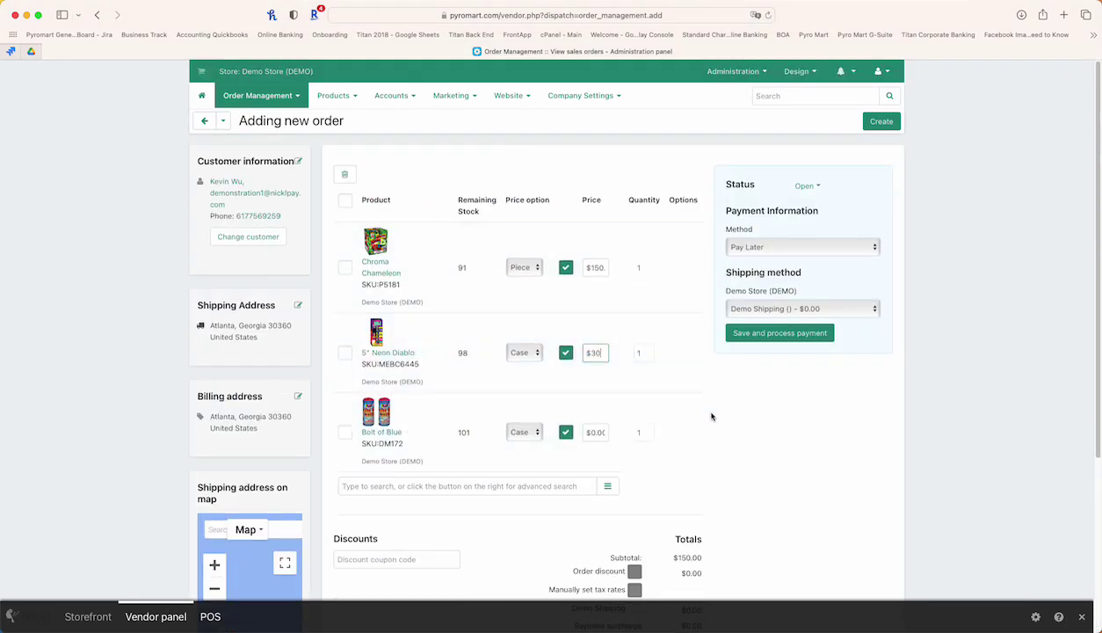
double_click(596, 433)
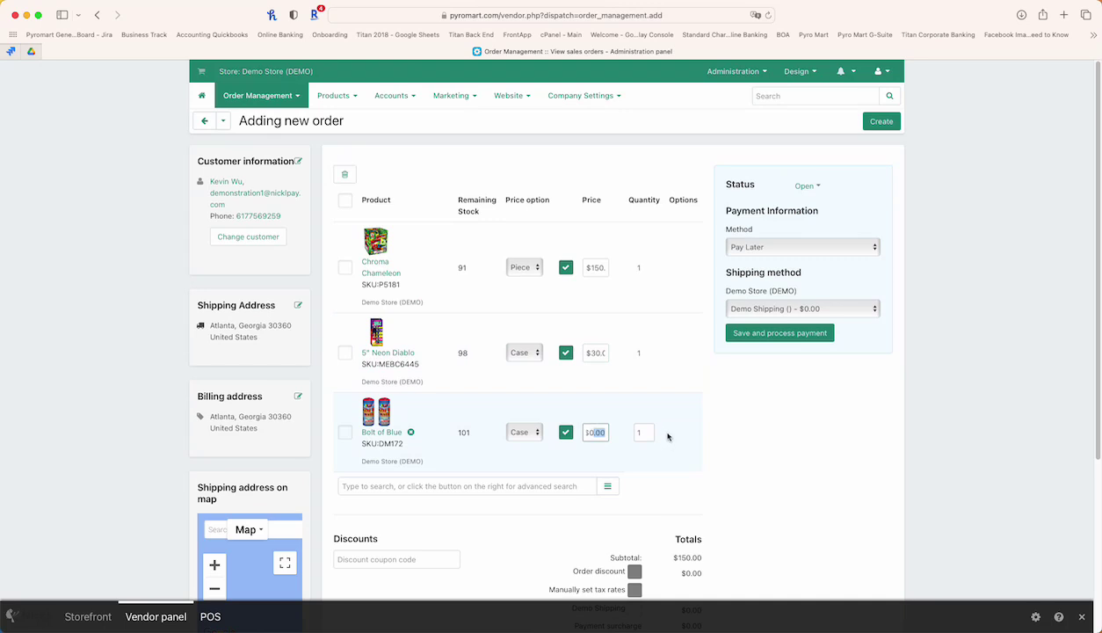
key(BackSpace)
scroll(774, 435, down, 3)
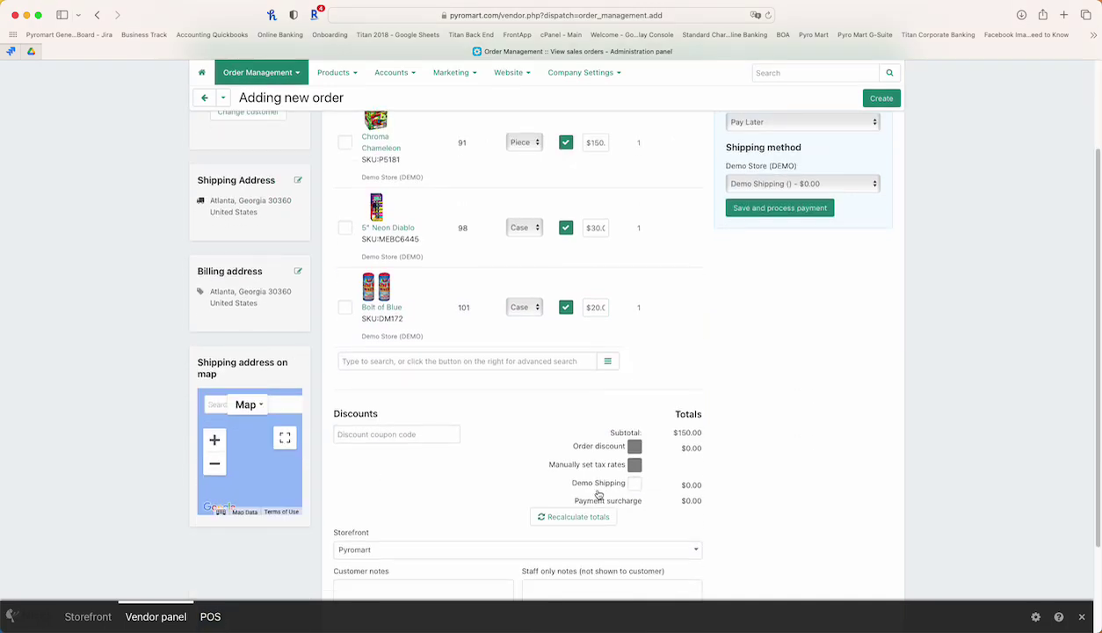
click(593, 517)
- Enable Demo Shipping for the order
click(635, 524)
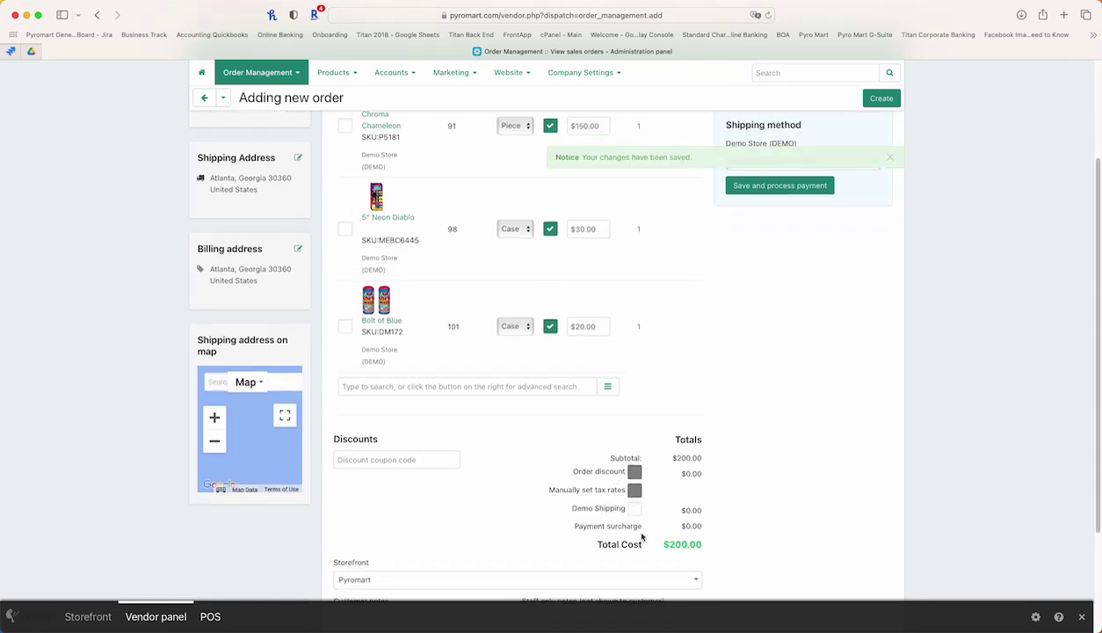
scroll(296, 250, down, 3)
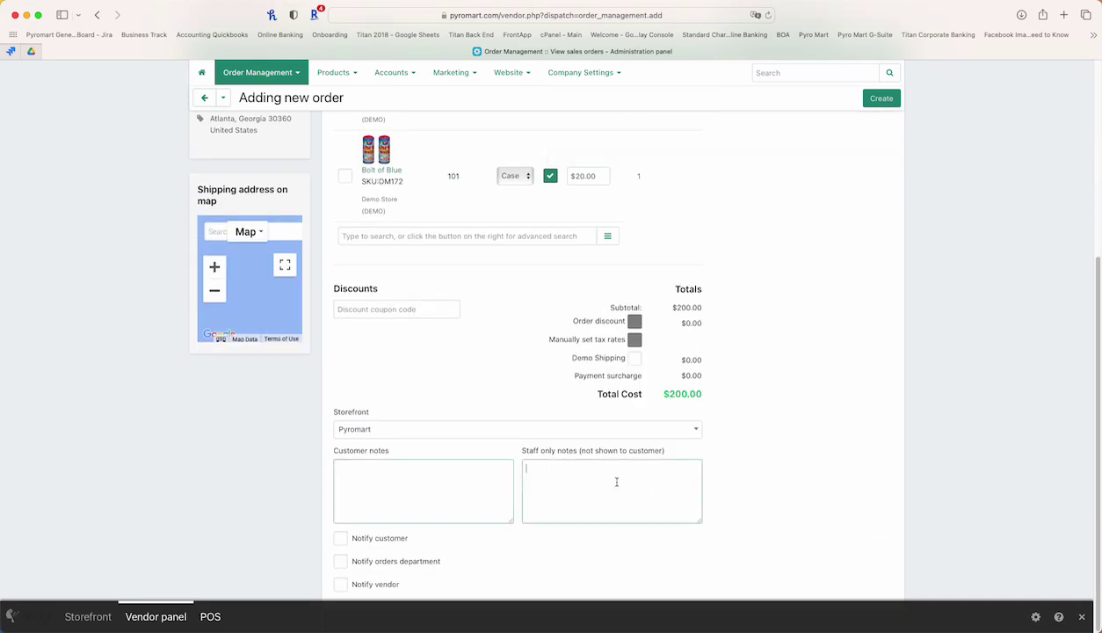
scroll(182, 458, up, 6)
- Create the order with Save and process payment, opening its $200.00 details page
click(881, 121)
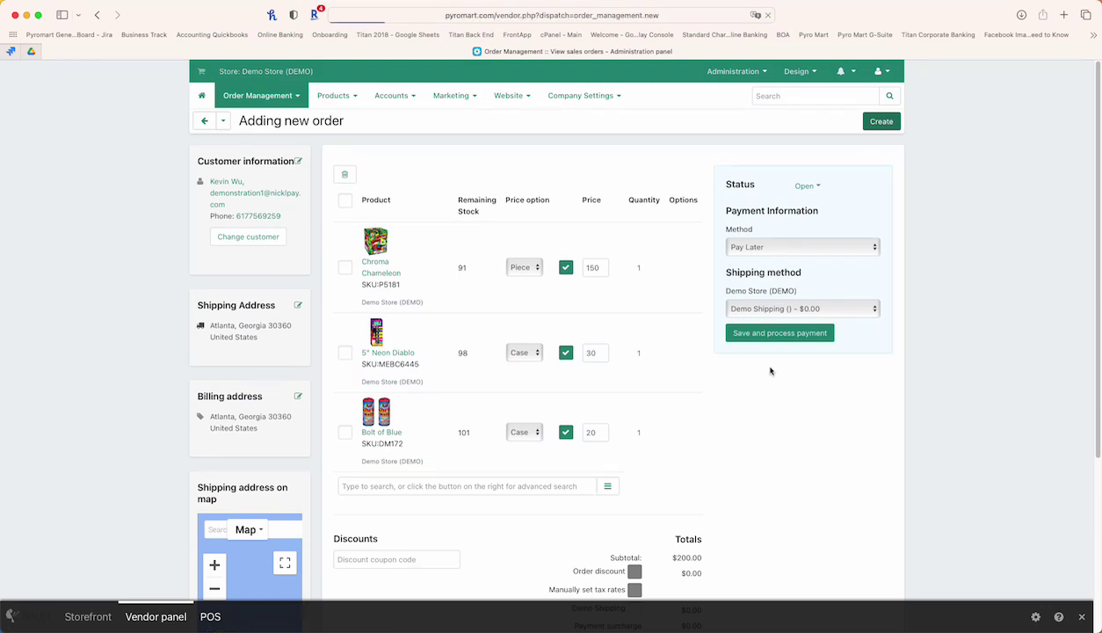
click(730, 338)
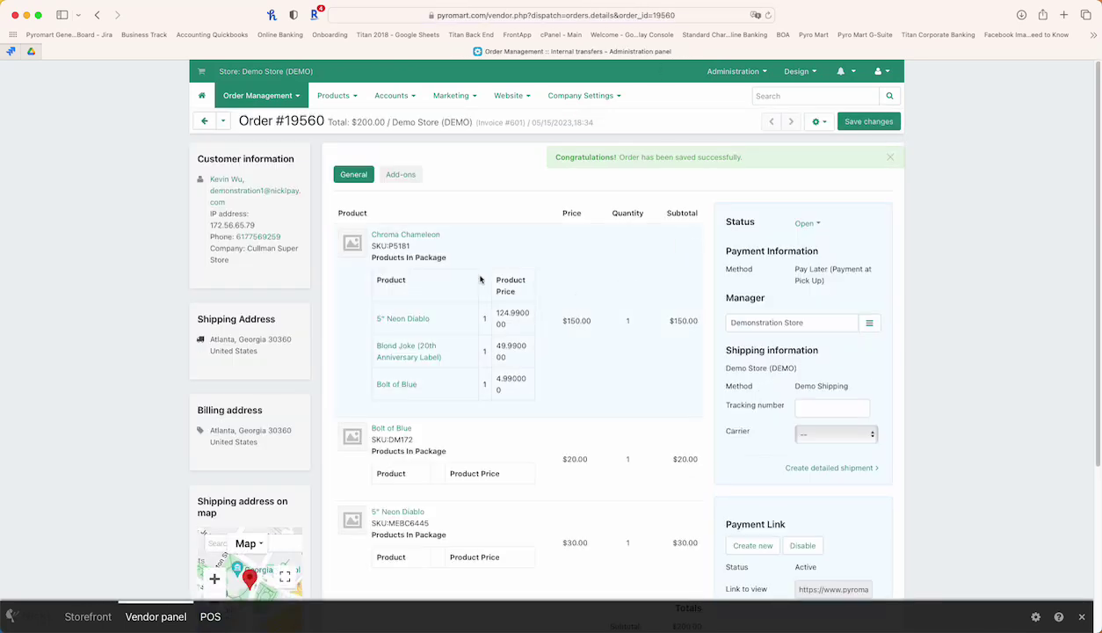
scroll(761, 396, down, 2)
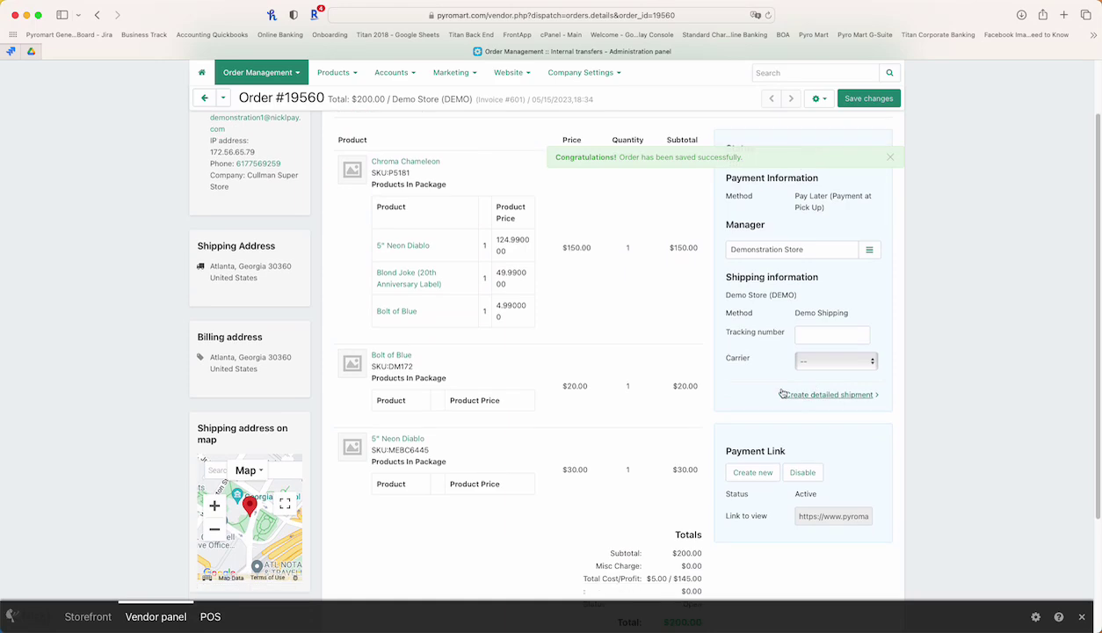
scroll(674, 343, down, 3)
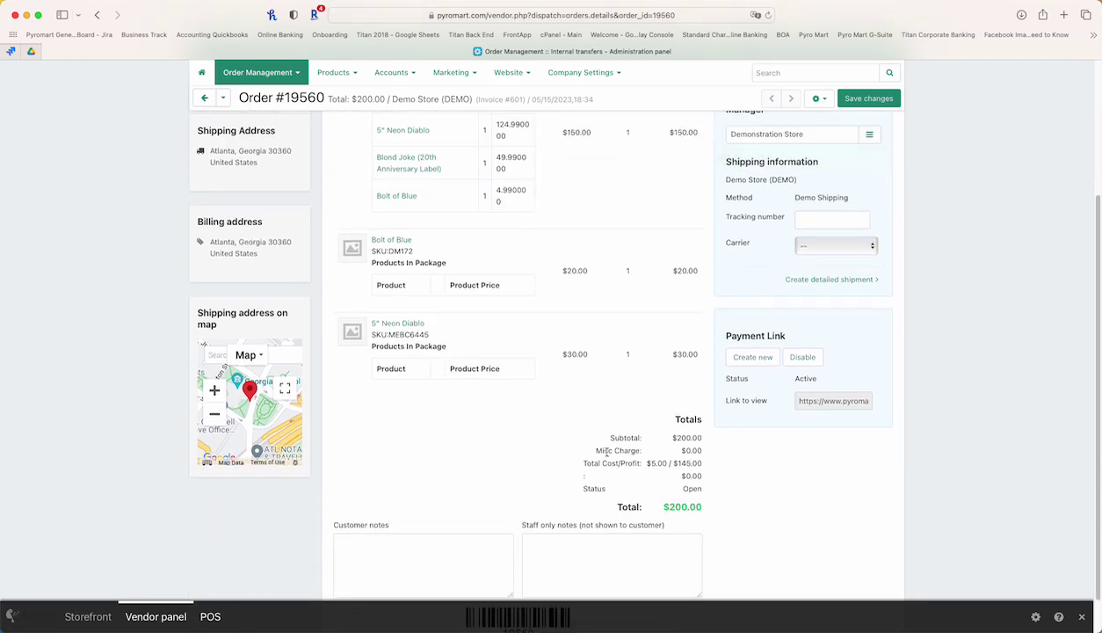
scroll(647, 448, up, 5)
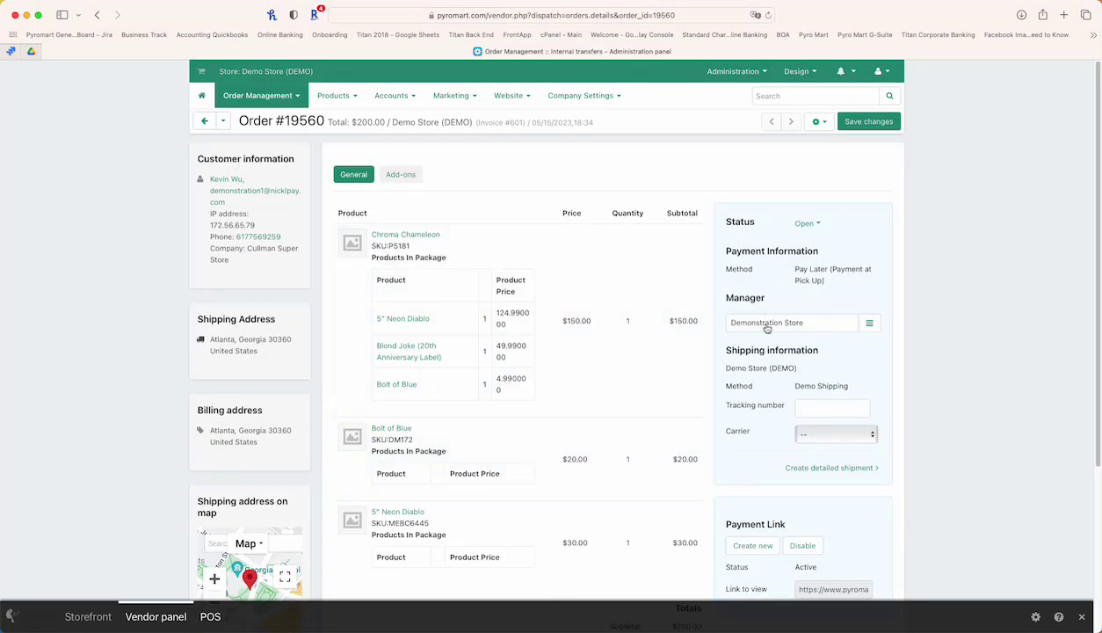
scroll(763, 329, down, 4)
scroll(764, 337, up, 4)
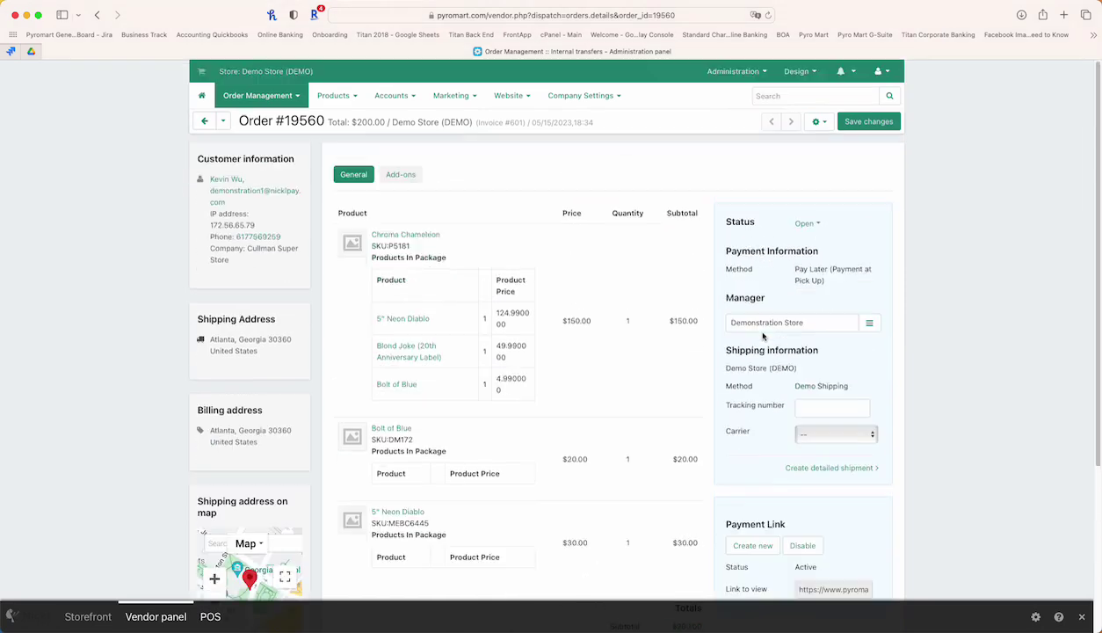
- Reopen the saved order with Edit order and save it again unchanged
click(823, 124)
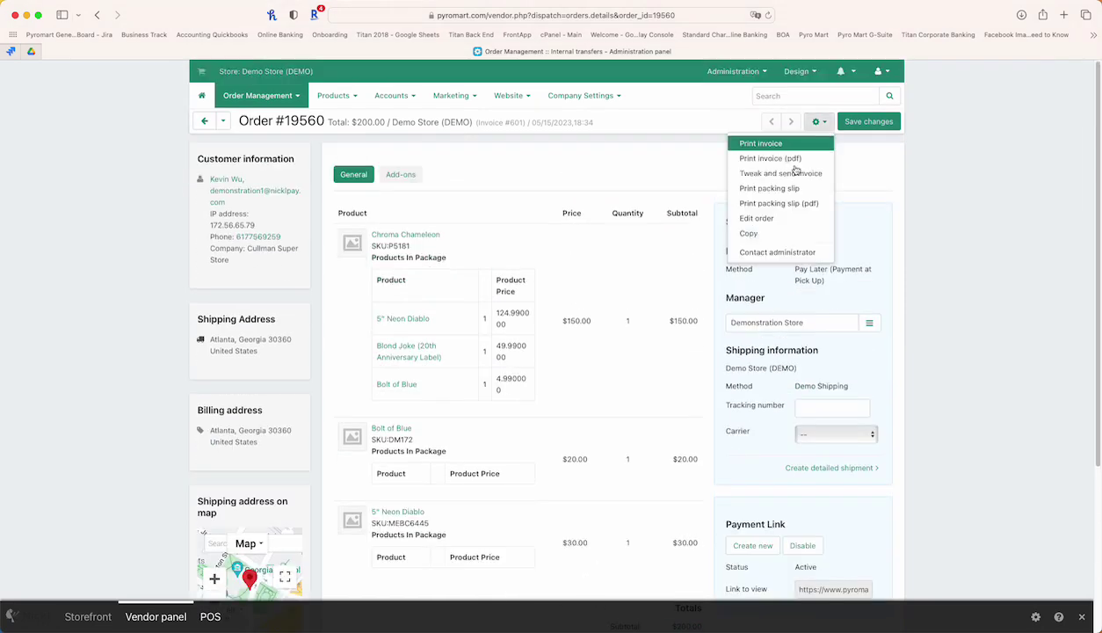
click(790, 219)
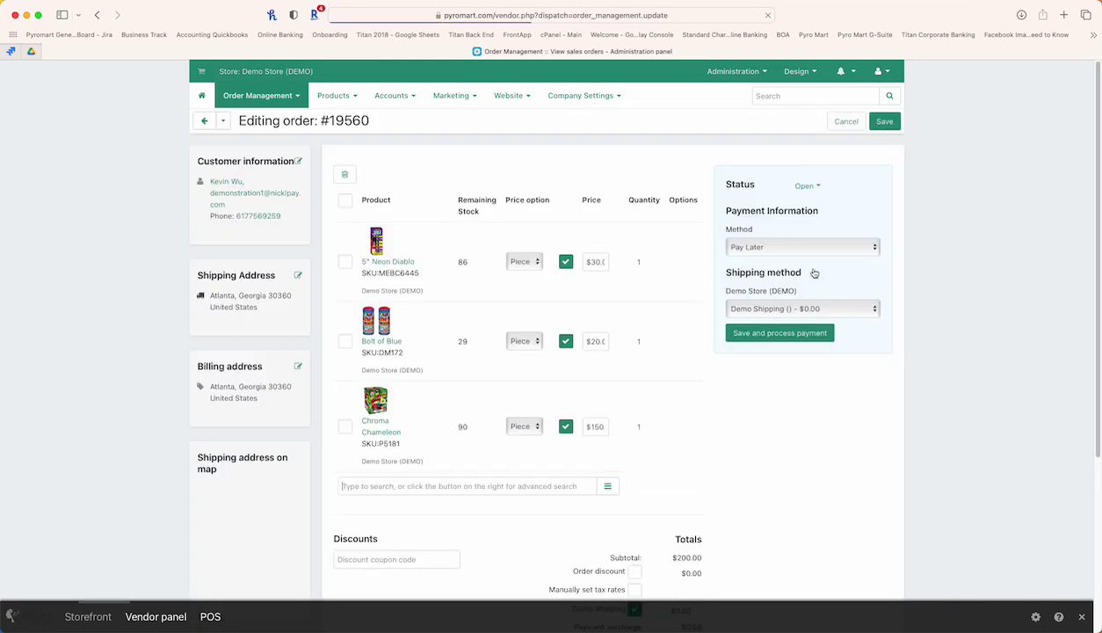
click(884, 121)
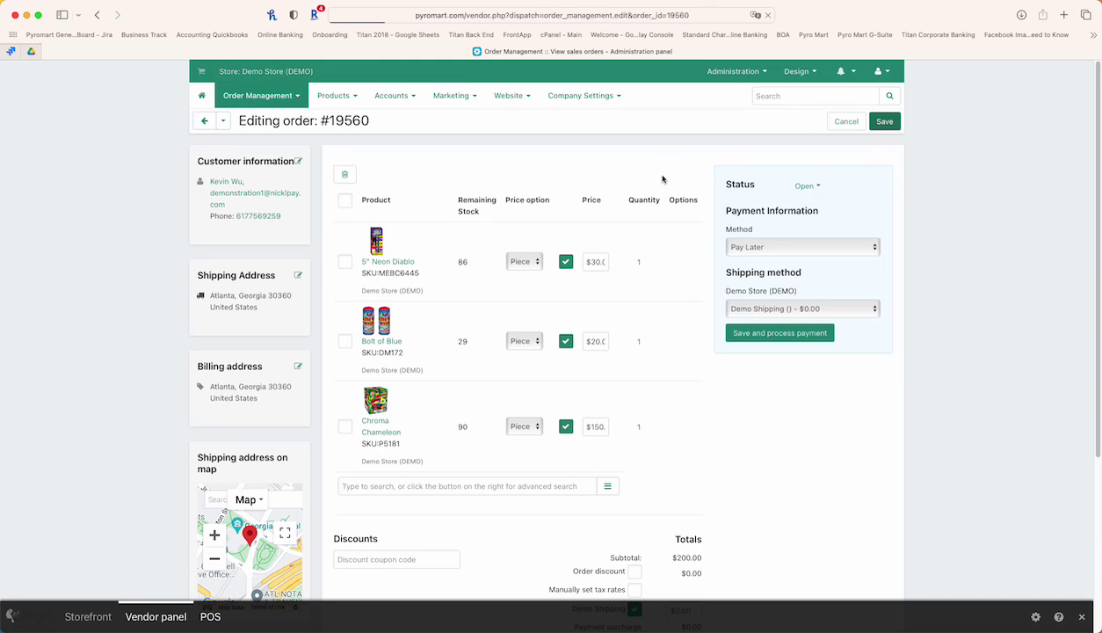
scroll(443, 264, down, 5)
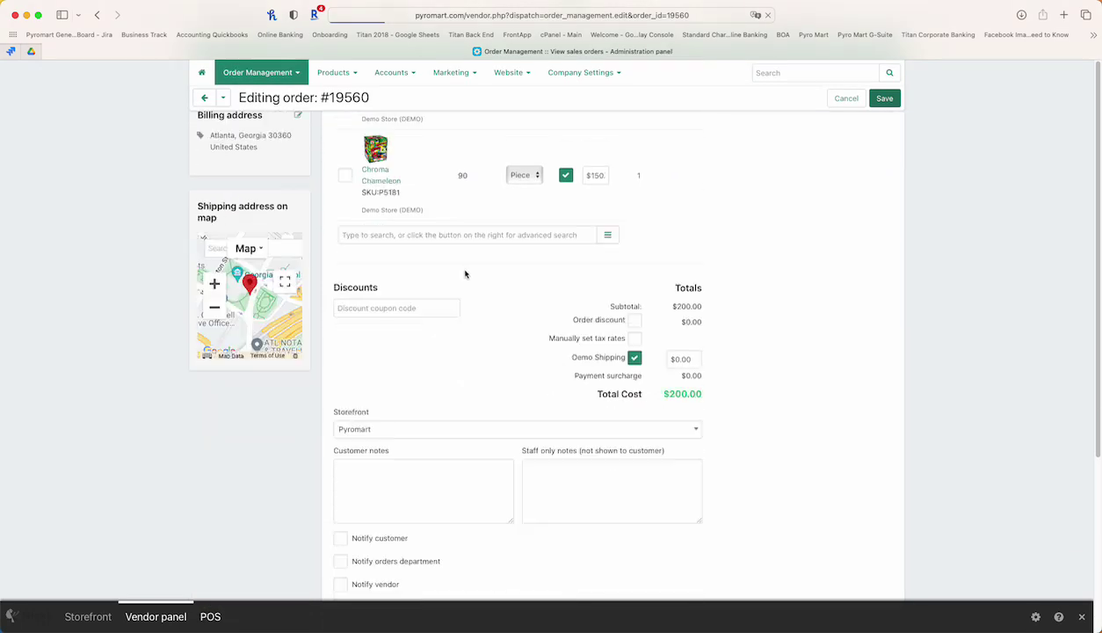
scroll(563, 352, up, 5)
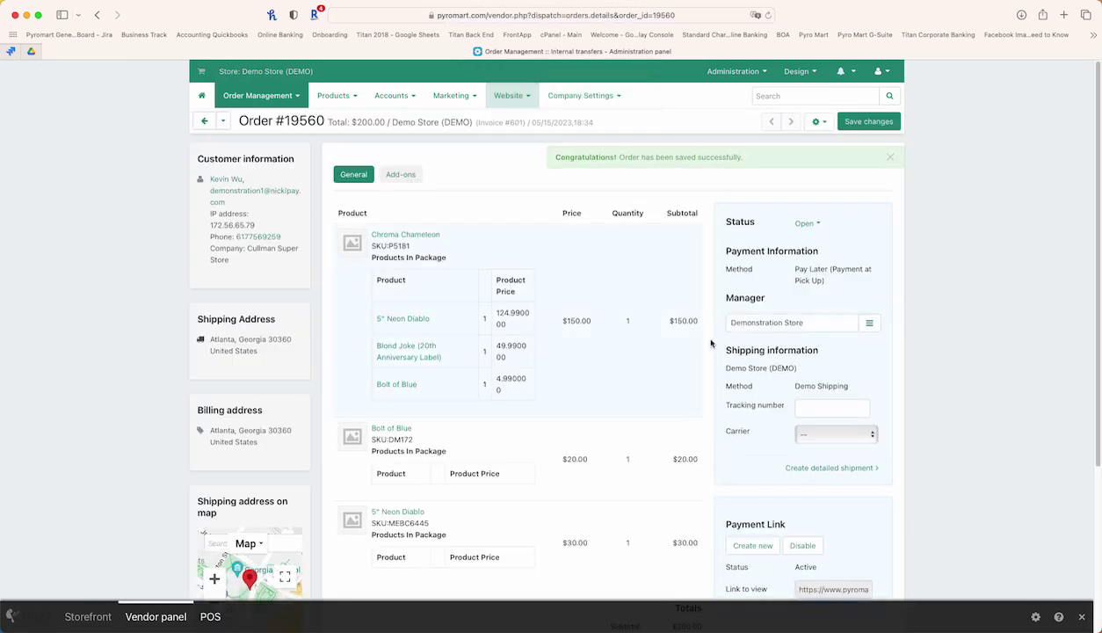
scroll(712, 343, down, 3)
scroll(712, 344, up, 4)
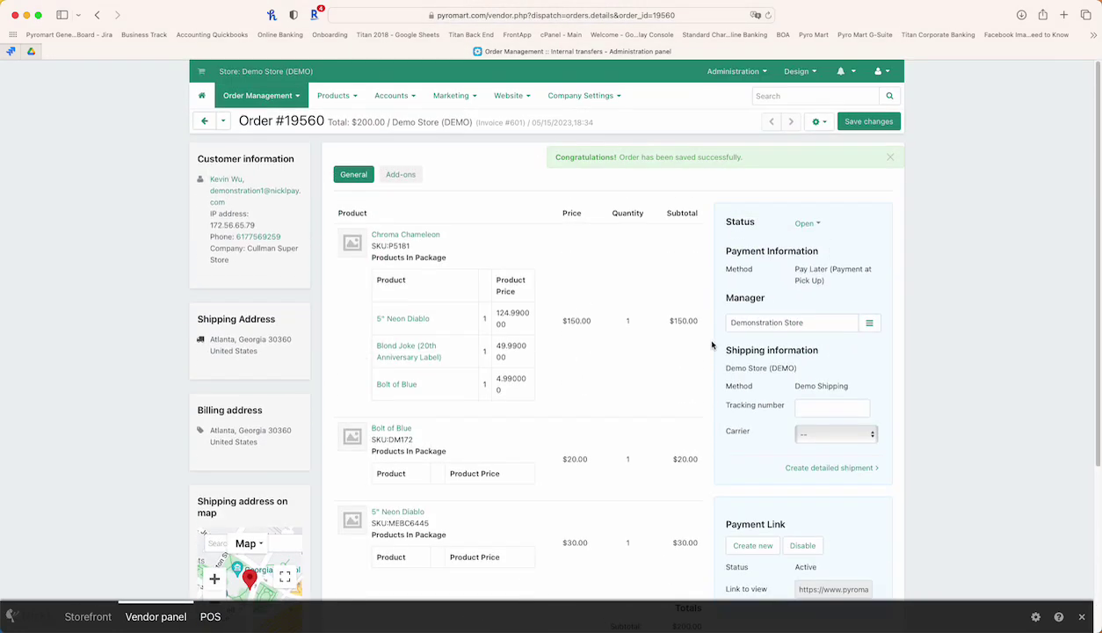
click(801, 420)
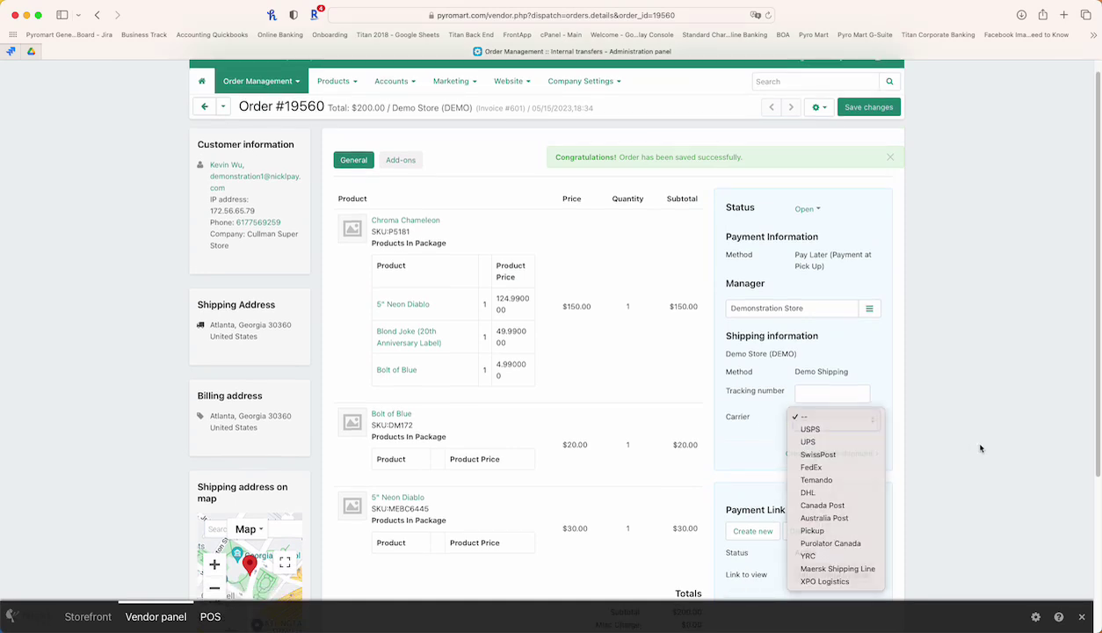
key(Escape)
click(839, 396)
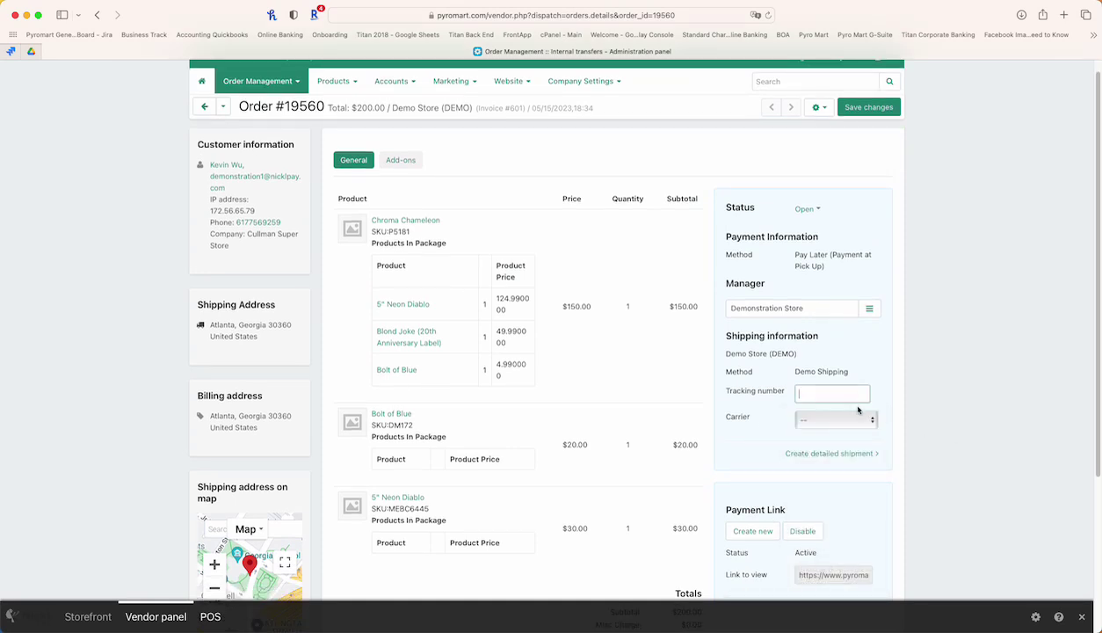
scroll(841, 449, down, 1)
scroll(842, 446, down, 3)
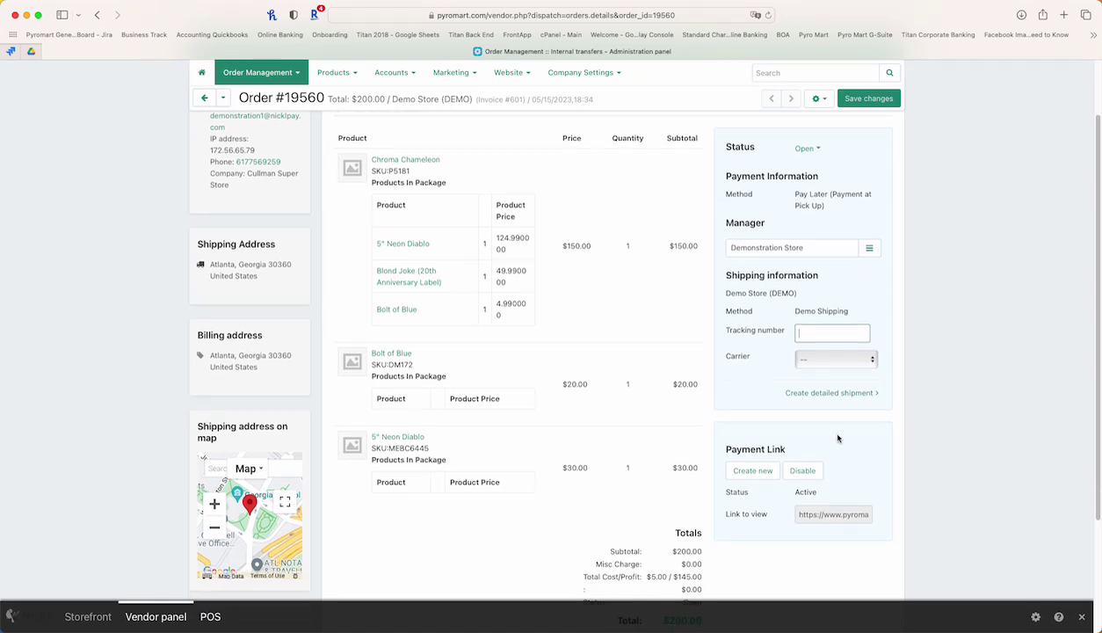
click(822, 462)
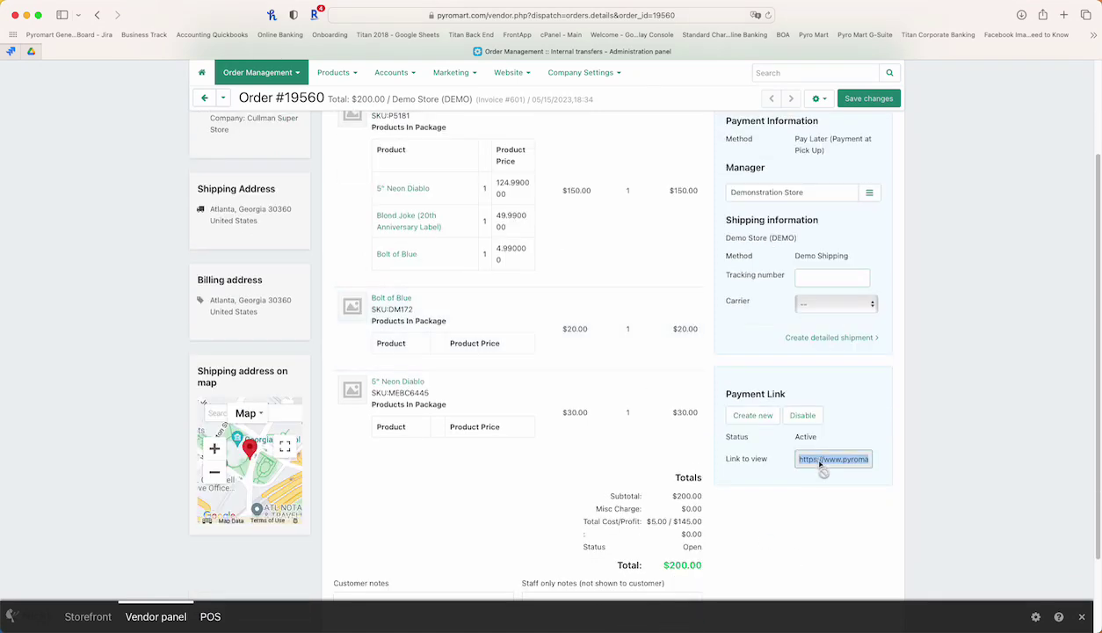
click(864, 500)
click(802, 462)
click(861, 458)
scroll(850, 302, up, 3)
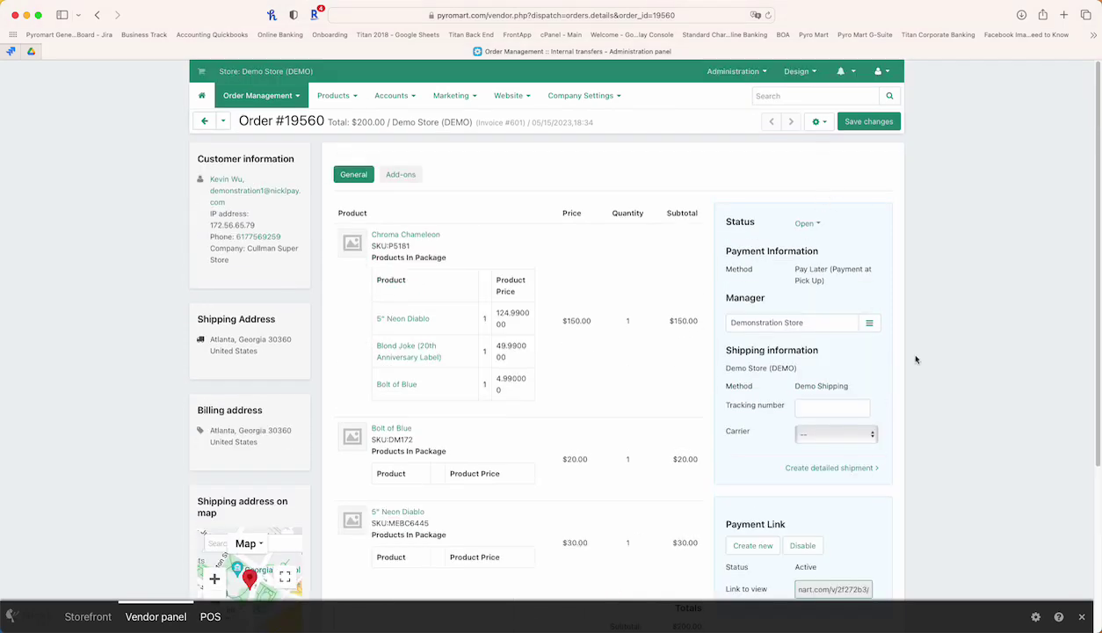
scroll(916, 360, down, 5)
click(842, 405)
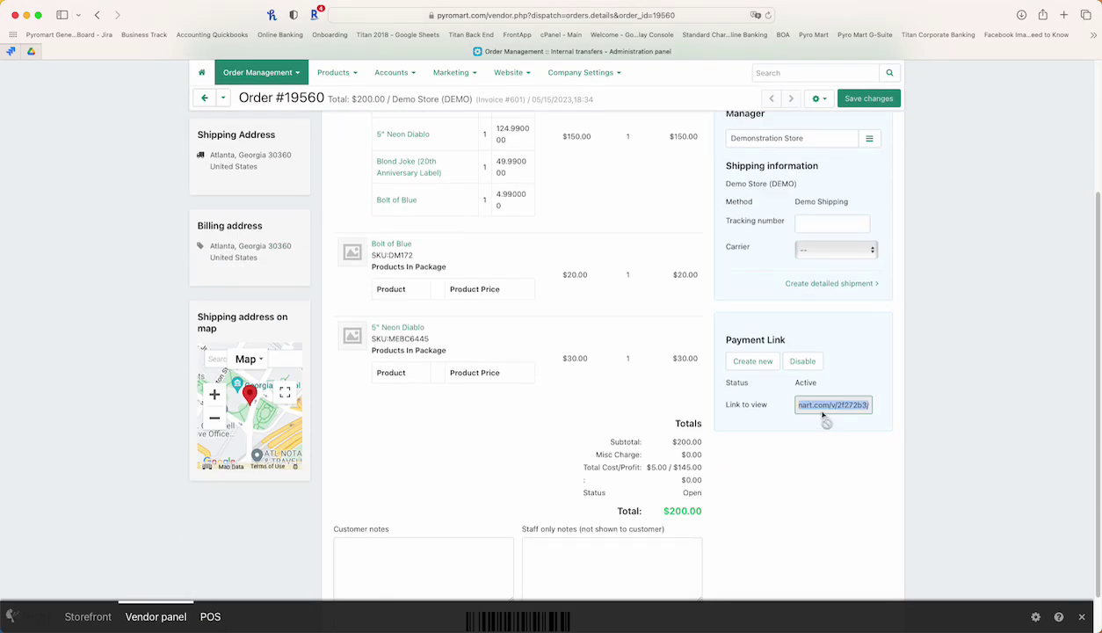
key(super+t)
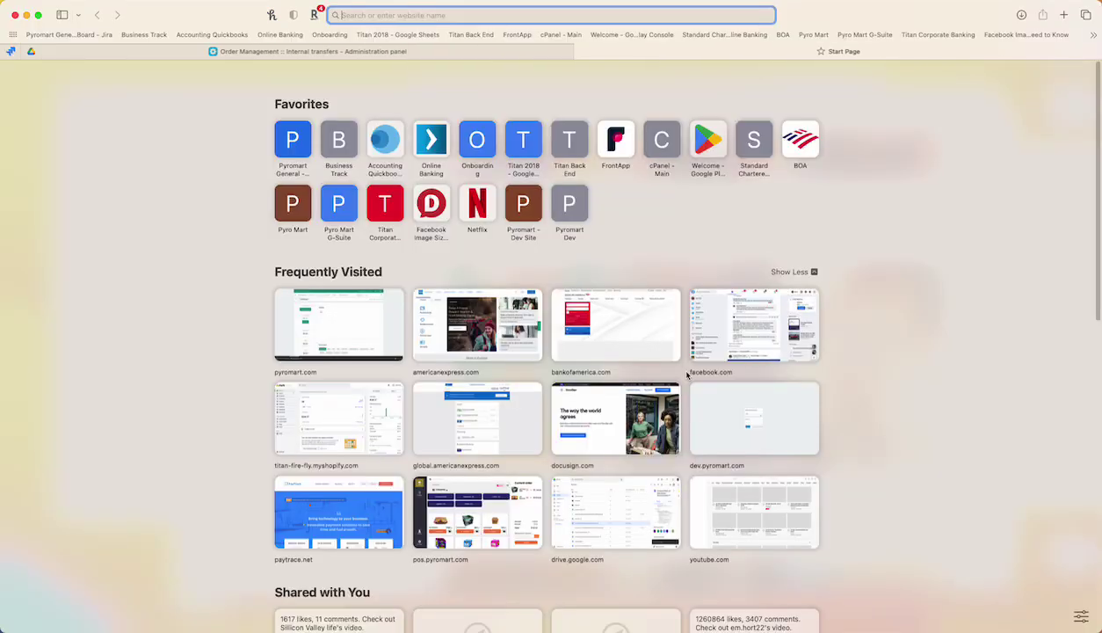
text(https://www.pyromart.com/v/2f272b3/)
key(Return)
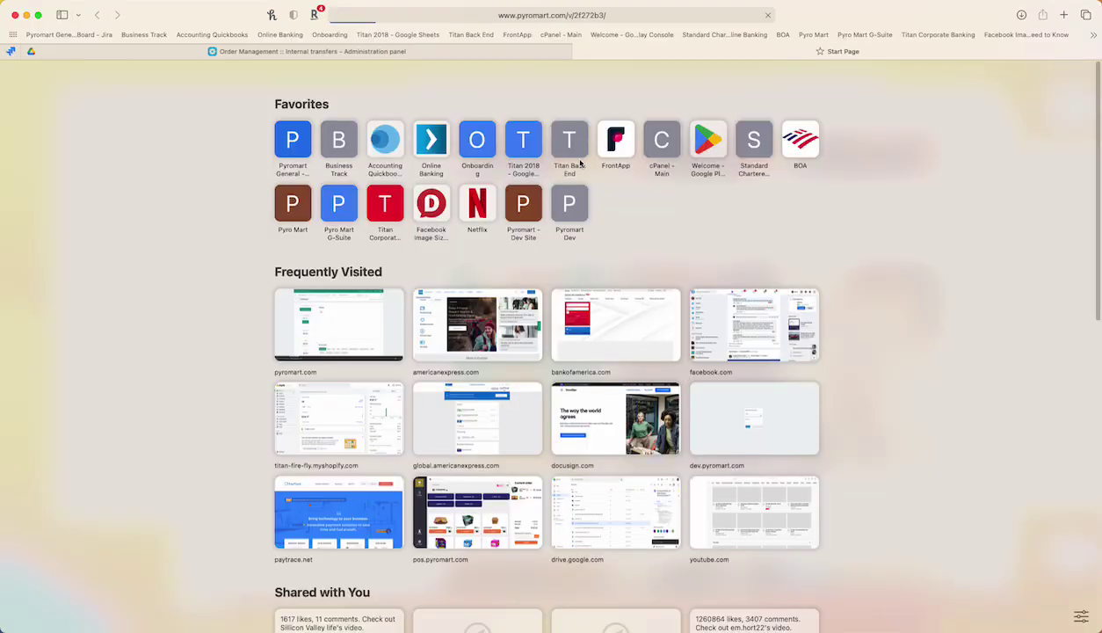
scroll(530, 352, down, 9)
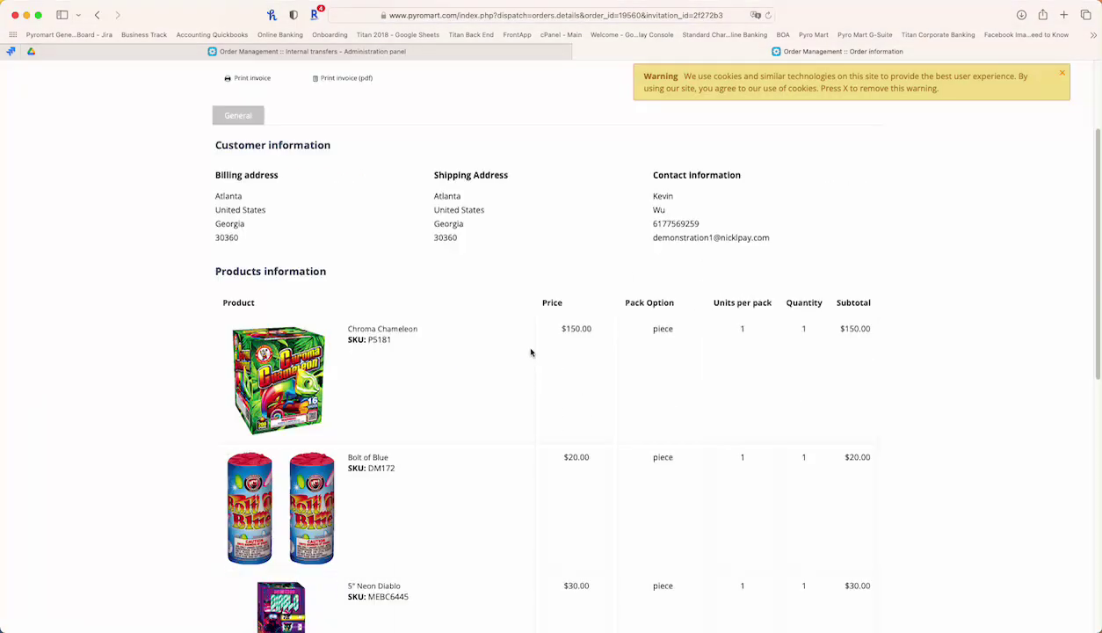
scroll(530, 352, down, 7)
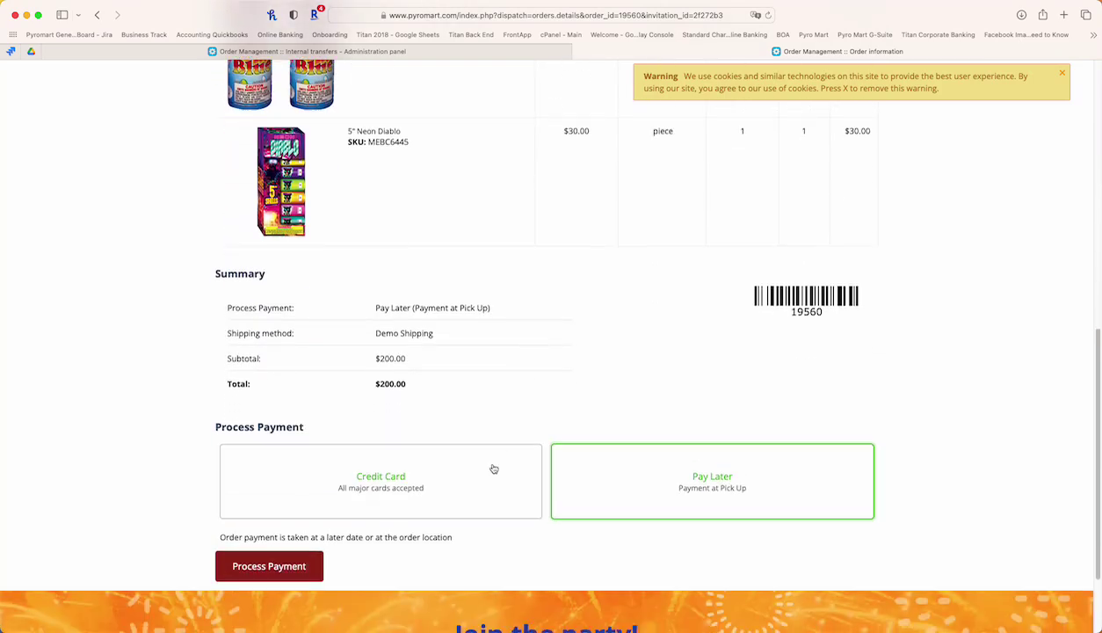
click(454, 482)
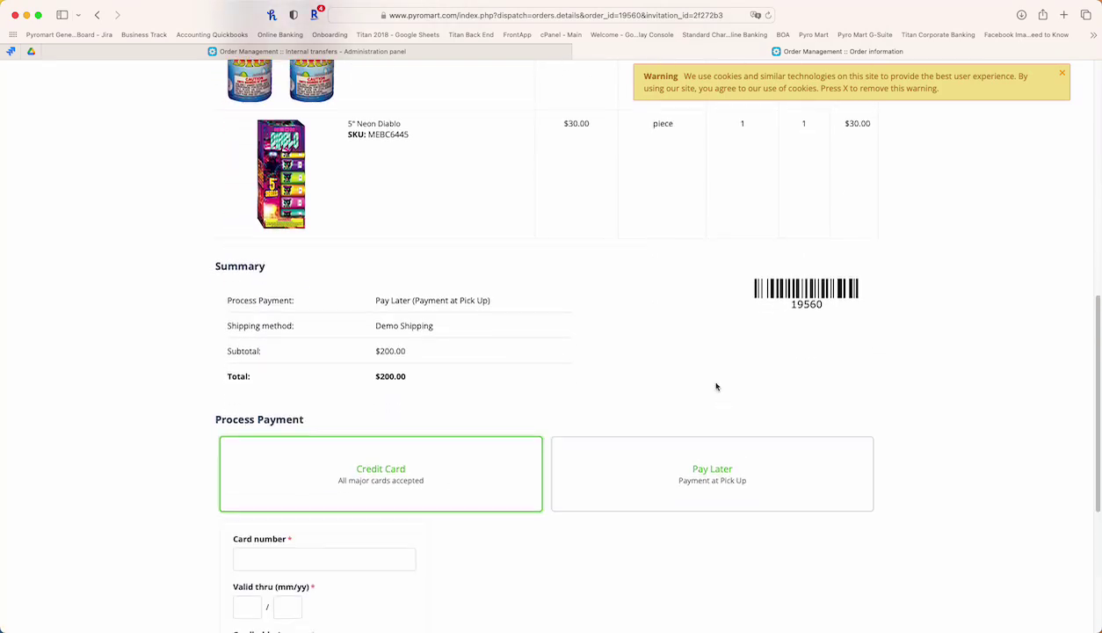
scroll(716, 387, down, 5)
scroll(716, 387, up, 20)
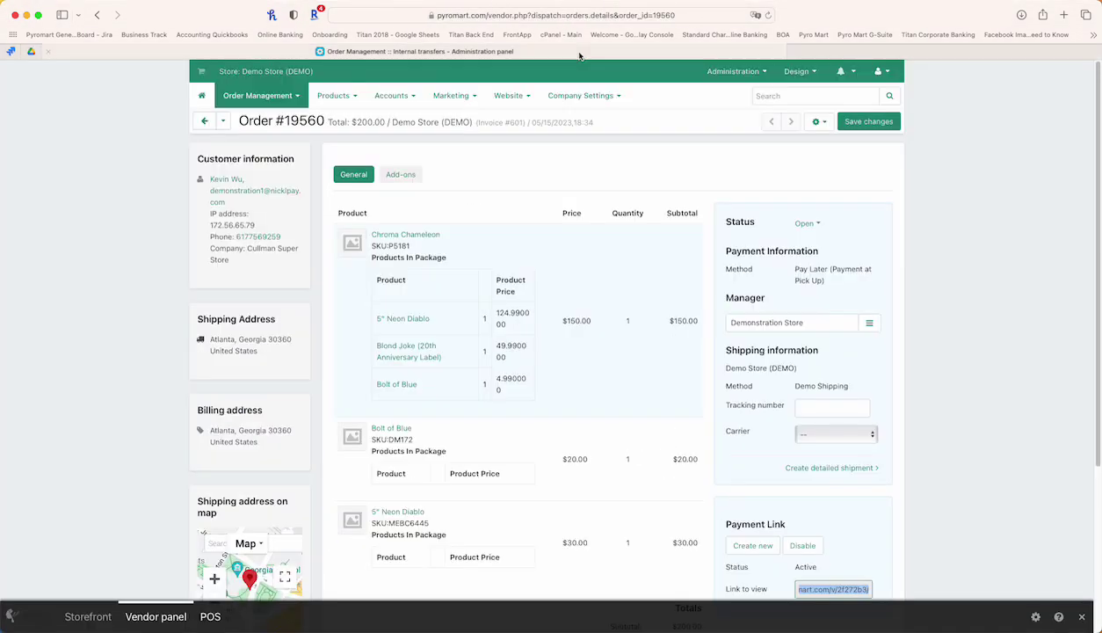
click(569, 51)
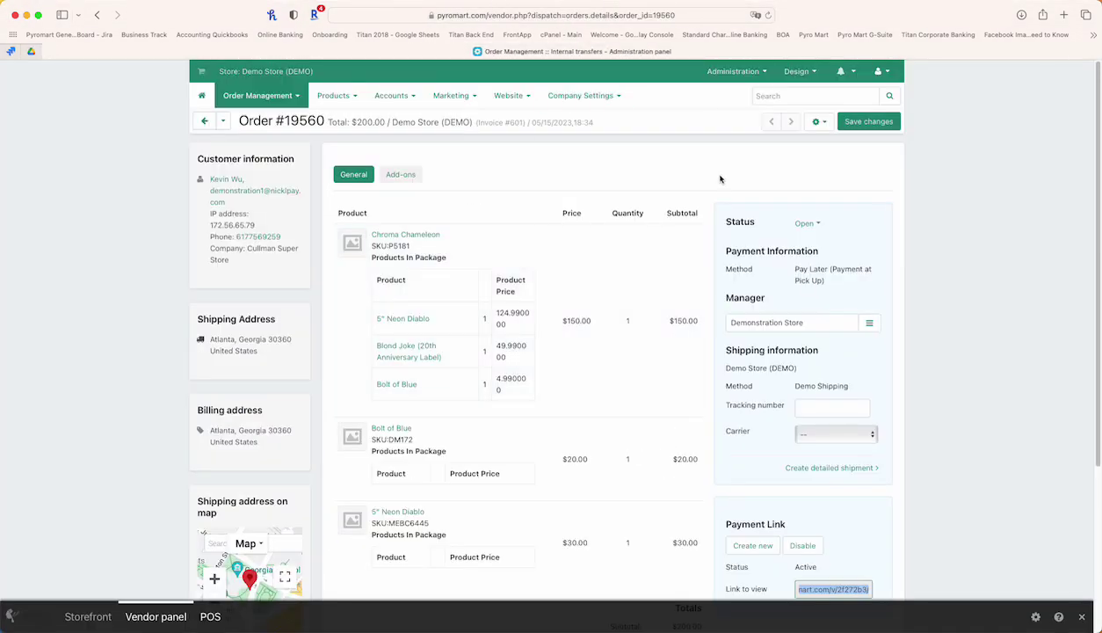